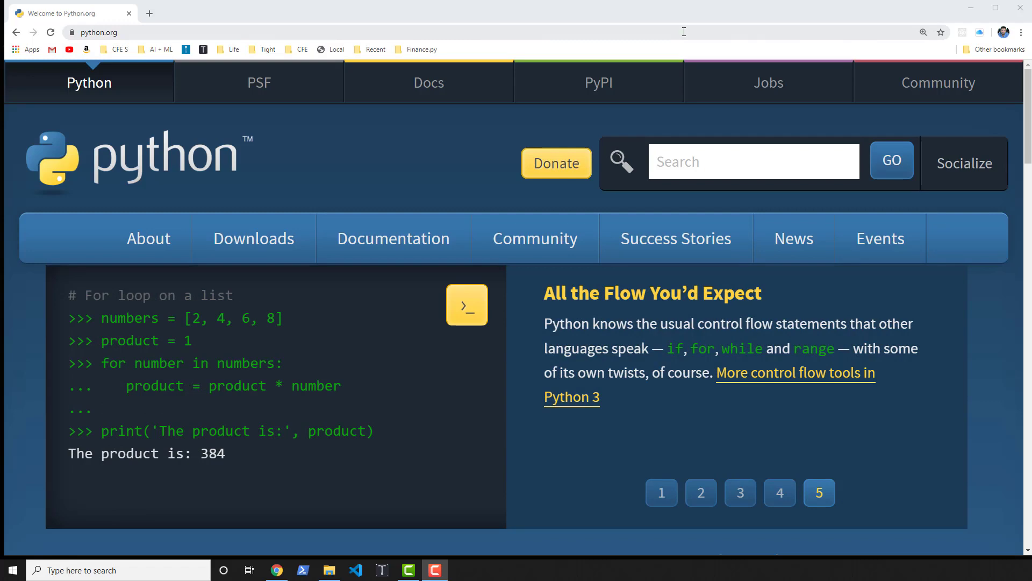
Download the Windows x86-64 executable installer for Python 3.7.7 from python.org's Windows releases and launch it
{"action": "mouse_move", "coordinate": [270, 238]}
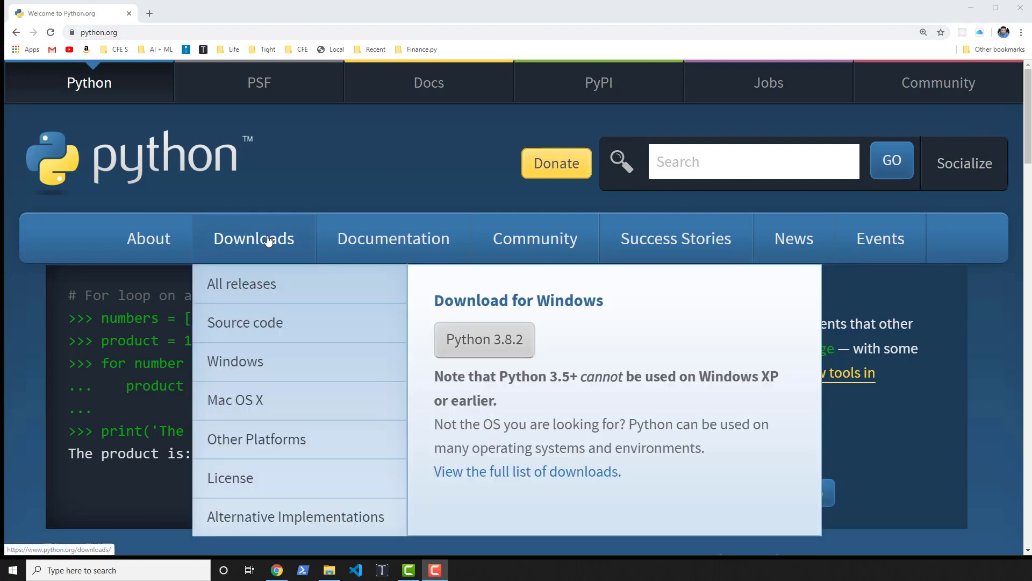
{"action": "left_click", "coordinate": [291, 274]}
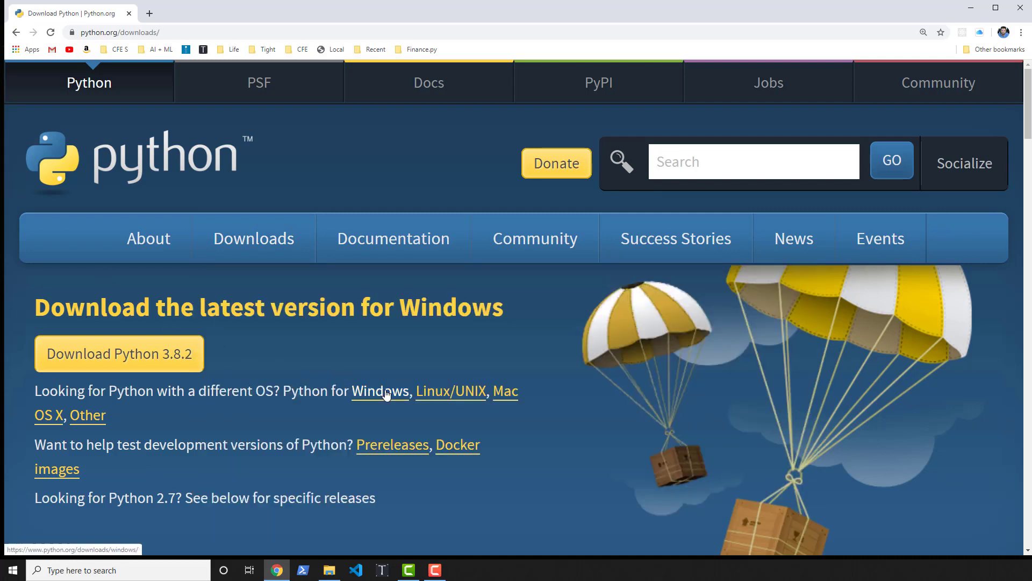
{"action": "left_click", "coordinate": [383, 392]}
{"action": "scroll", "coordinate": [336, 385], "scroll_direction": "down", "scroll_amount": 5}
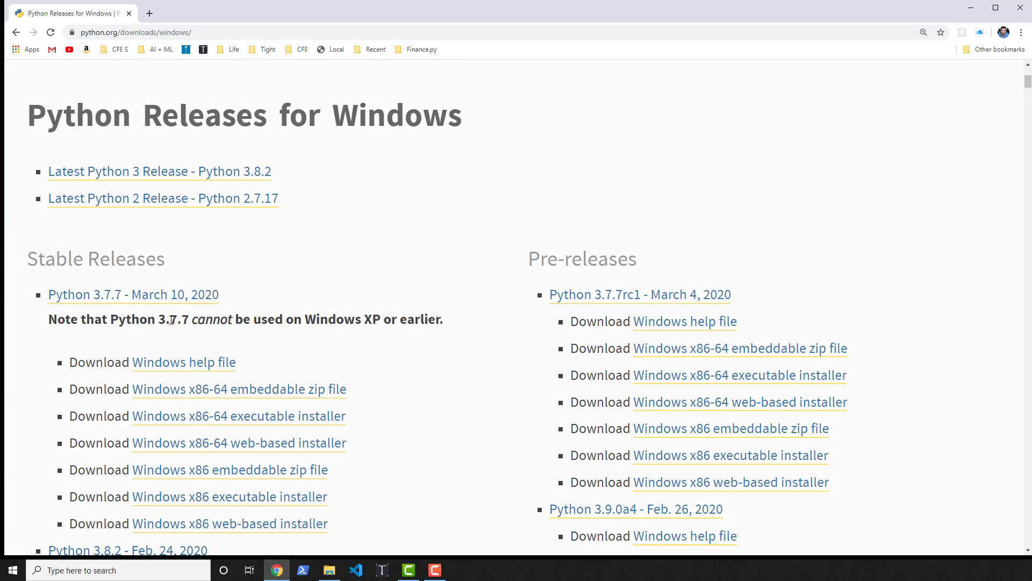
{"action": "scroll", "coordinate": [189, 321], "scroll_direction": "down", "scroll_amount": 2}
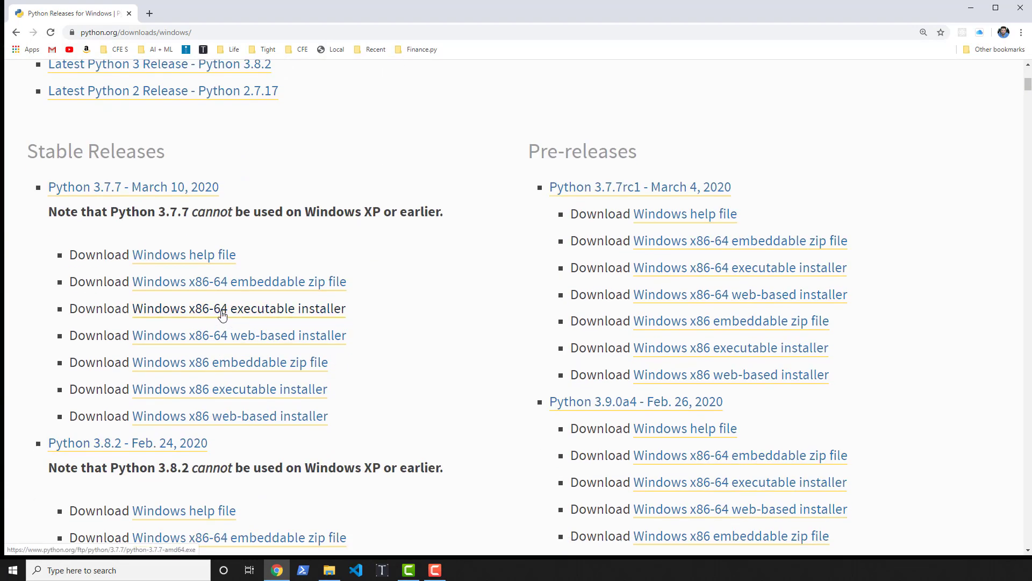
{"action": "left_click", "coordinate": [248, 317]}
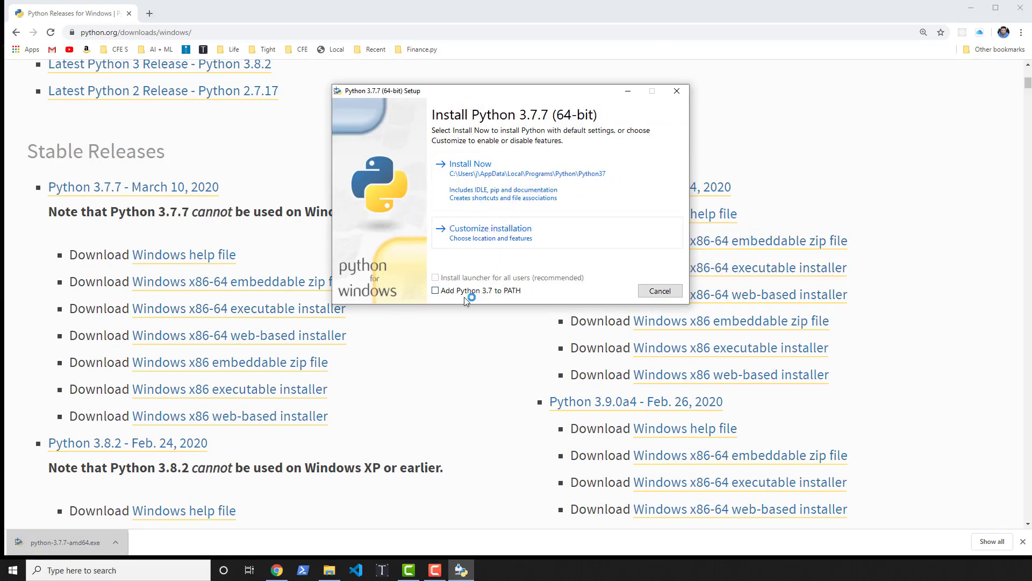
Choose a customized installation with the default optional features and enable installing for all users
{"action": "left_click", "coordinate": [500, 234]}
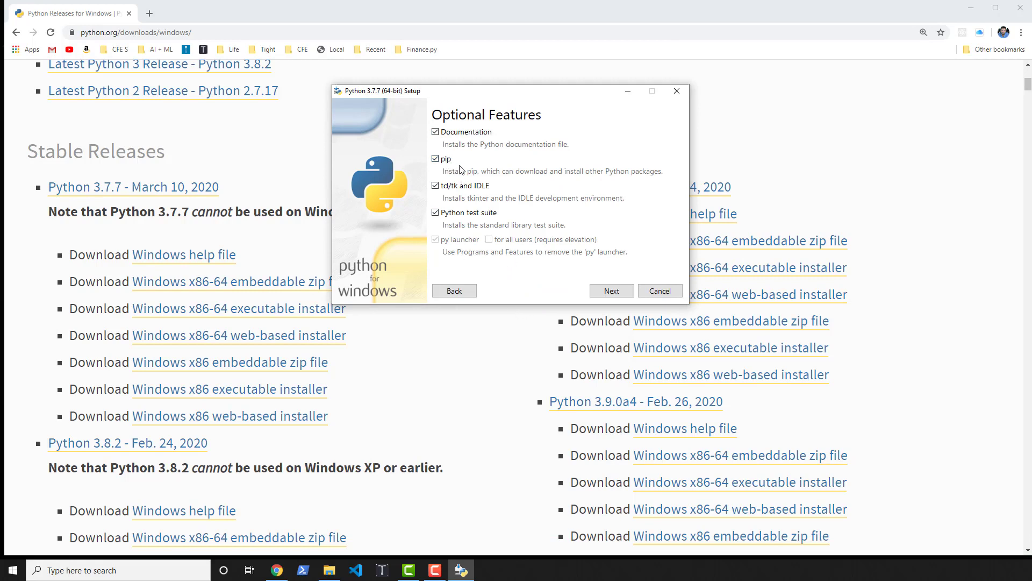
{"action": "left_click", "coordinate": [612, 291]}
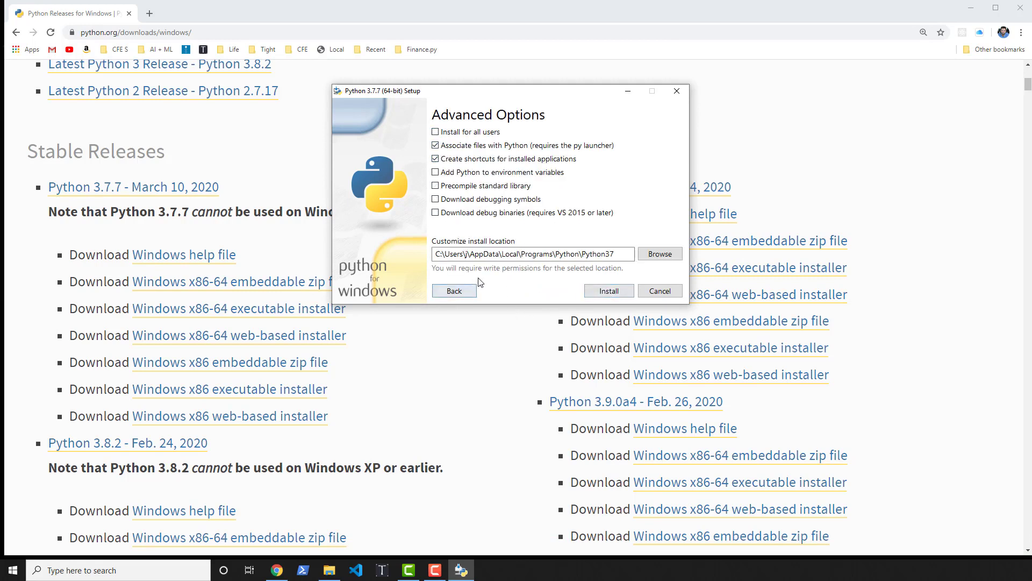
{"action": "left_click", "coordinate": [480, 132]}
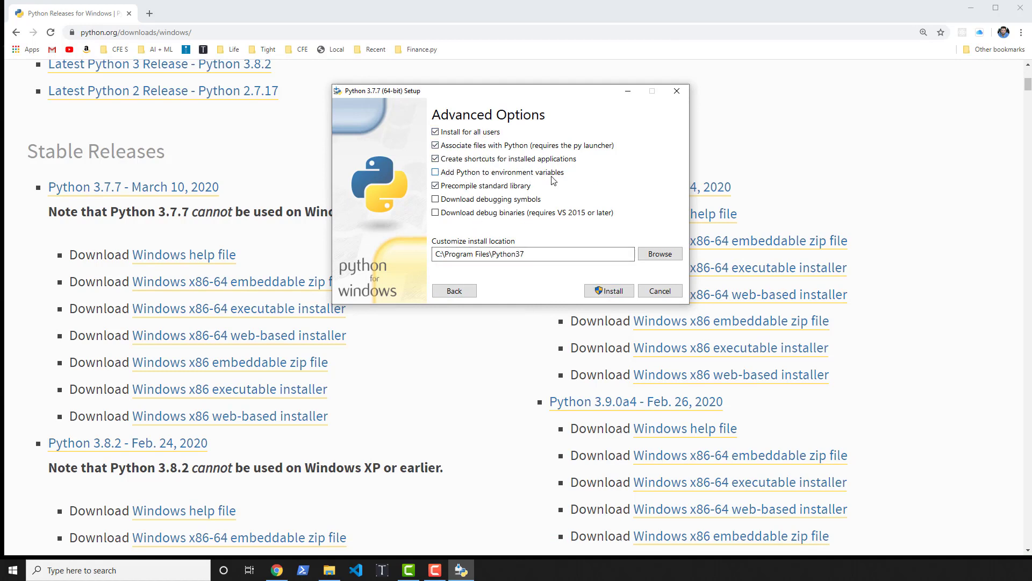
Set the install location to C:\Python37 and install Python without associating files with it
{"action": "double_click", "coordinate": [483, 254]}
{"action": "mouse_move", "coordinate": [457, 254]}
{"action": "left_mouse_down"}
{"action": "mouse_move", "coordinate": [435, 254]}
{"action": "mouse_move", "coordinate": [446, 254]}
{"action": "left_mouse_up"}
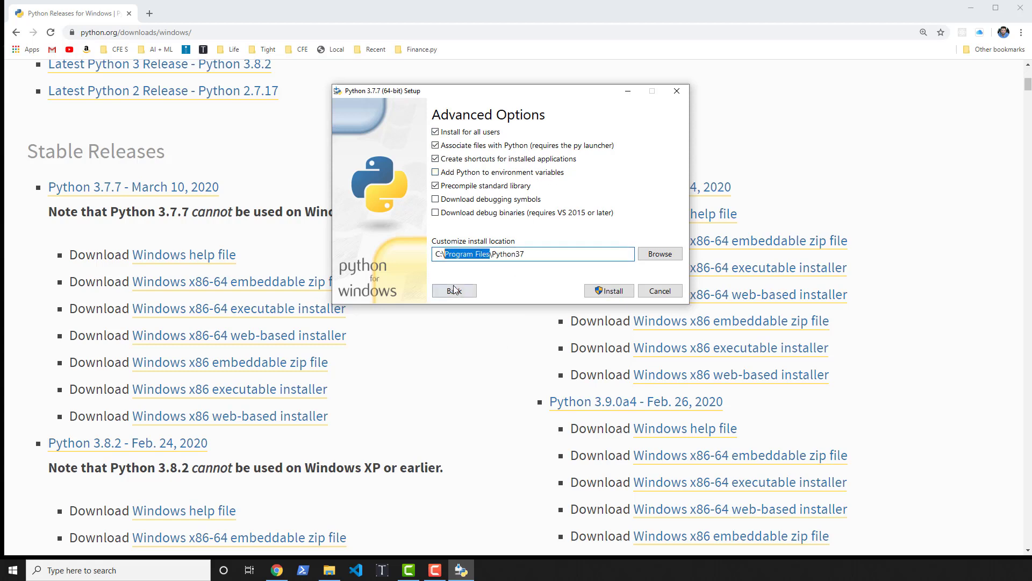
{"action": "key", "text": "BackSpace"}
{"action": "key", "text": "BackSpace"}
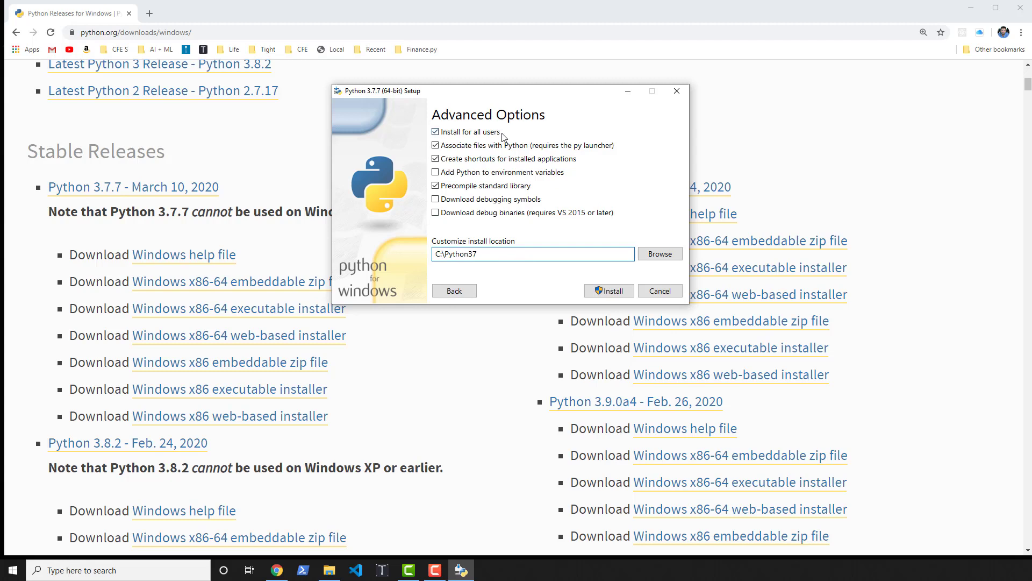
{"action": "left_click", "coordinate": [456, 150]}
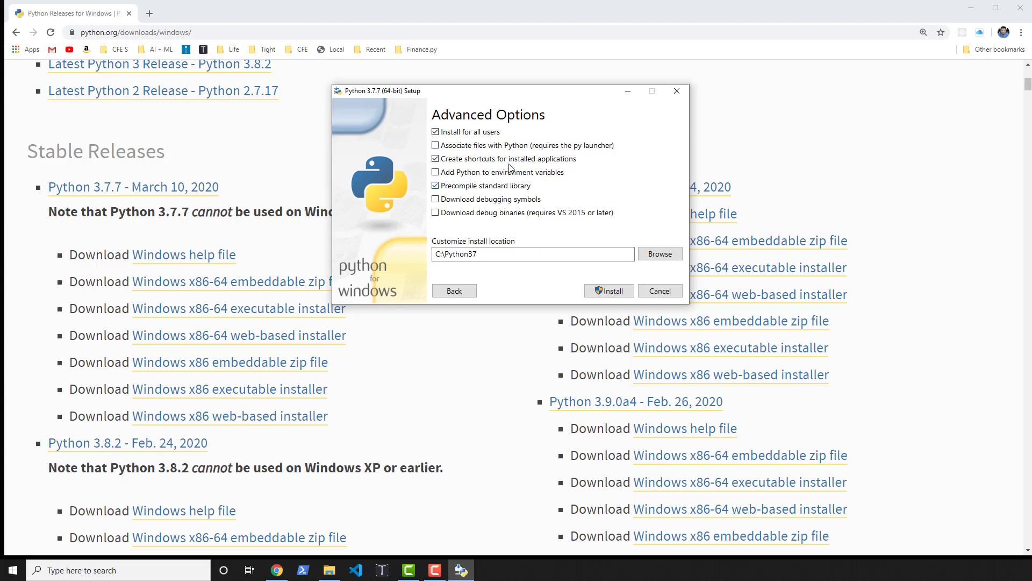
{"action": "left_click", "coordinate": [624, 293]}
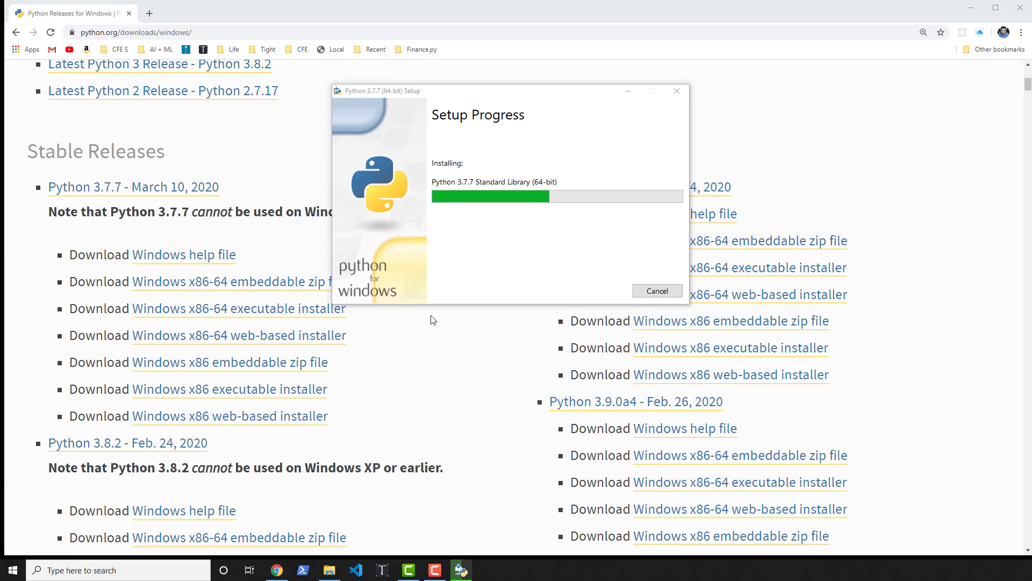
Switch to a PowerShell window and change to the desktop directory
{"action": "left_click", "coordinate": [303, 570]}
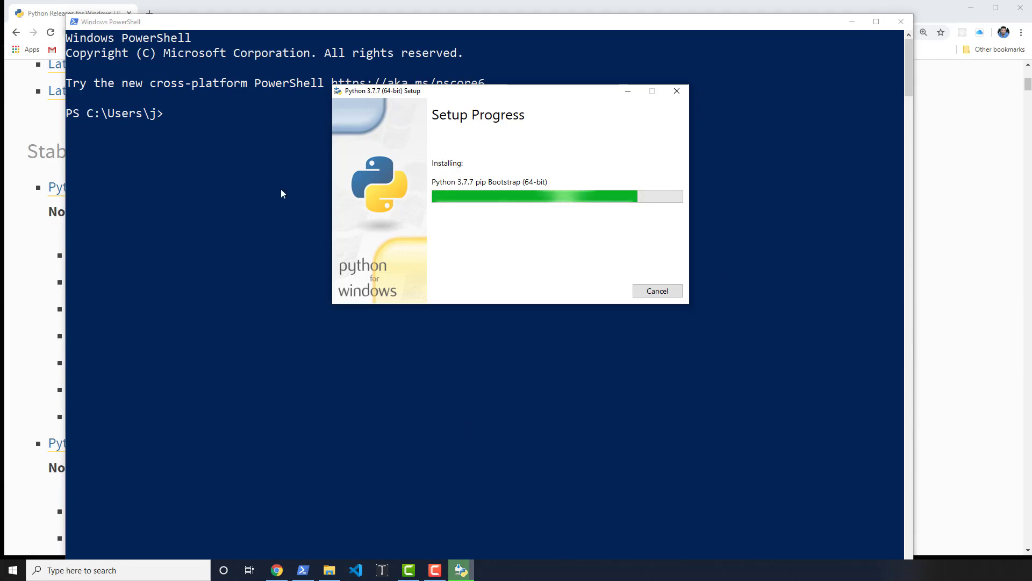
{"action": "left_click", "coordinate": [255, 178]}
{"action": "left_click", "coordinate": [256, 162]}
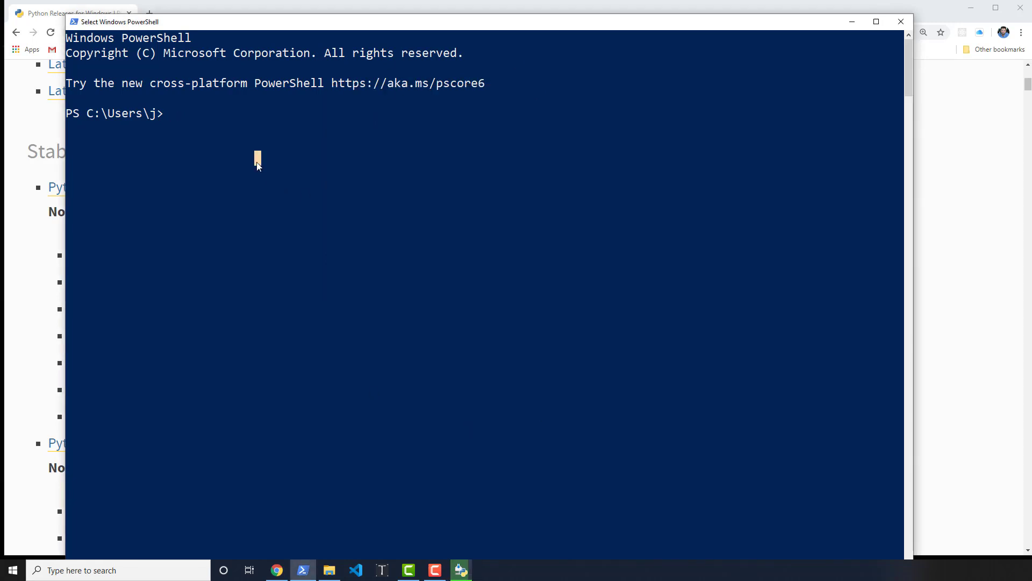
{"action": "type", "text": "cd desktop"}
{"action": "key", "text": "Return"}
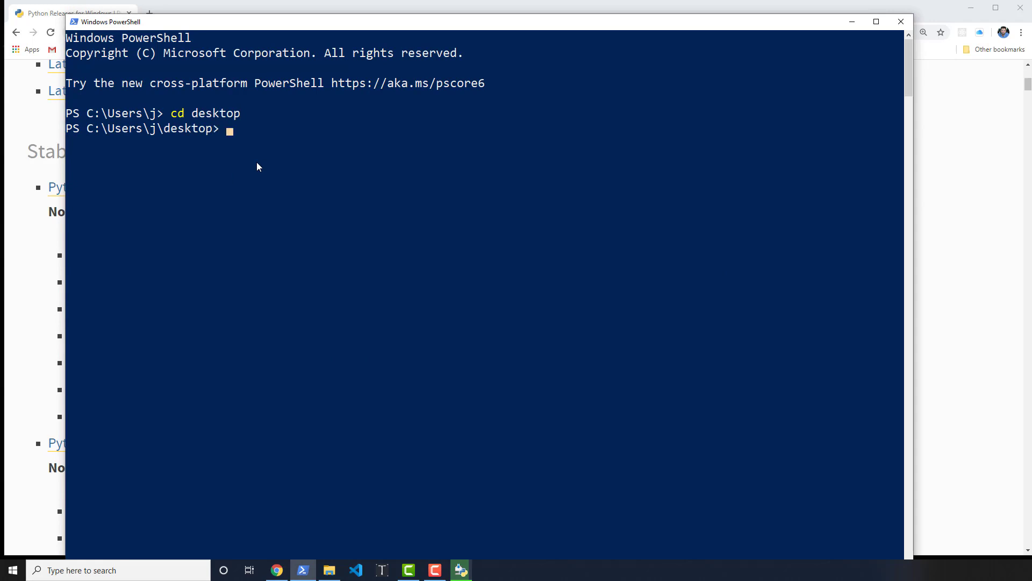
List the desktop's contents, then create a folder named test2 and change into it
{"action": "type", "text": "ls"}
{"action": "key", "text": "Return"}
{"action": "type", "text": "mkdir test2"}
{"action": "key", "text": "Return"}
{"action": "type", "text": "cd test2"}
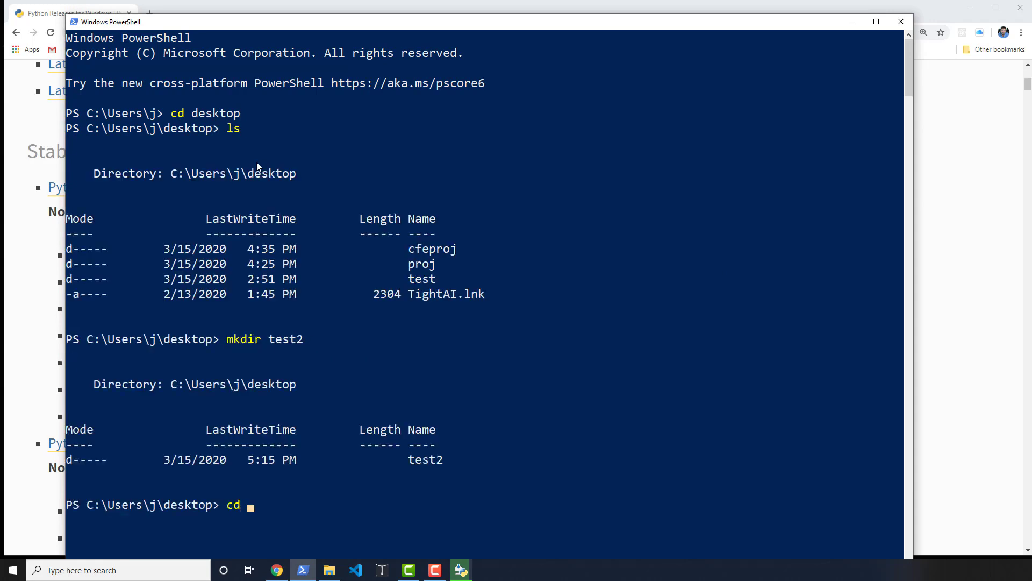
{"action": "key", "text": "Return"}
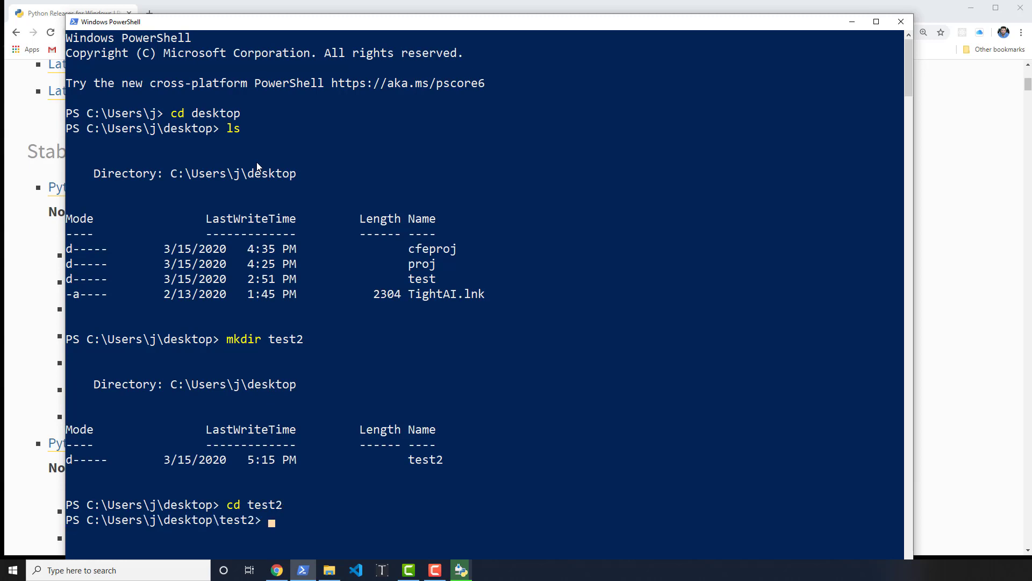
Close the finished Python setup and run pipenv install --python C:\Python37\python.exe in the cleared terminal for test2
{"action": "type", "text": "clear"}
{"action": "key", "text": "Return"}
{"action": "type", "text": "pipenv install"}
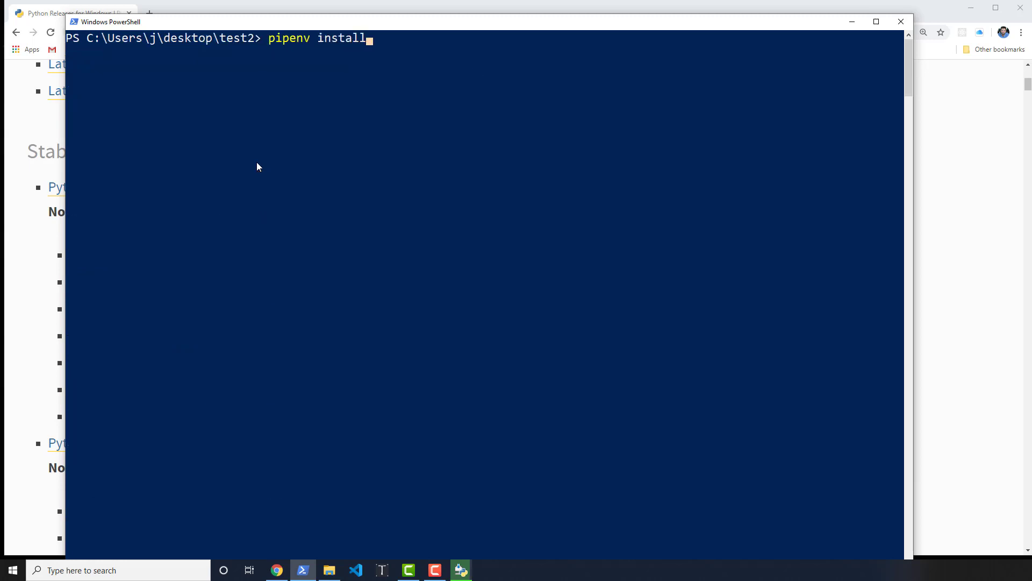
{"action": "type", "text": " --python"}
{"action": "type", "text": " C:\\"}
{"action": "type", "text": "Python"}
{"action": "type", "text": "37\\"}
{"action": "type", "text": "yp"}
{"action": "key", "text": "BackSpace"}
{"action": "key", "text": "BackSpace"}
{"action": "type", "text": "python.exe"}
{"action": "key", "text": "alt+Tab"}
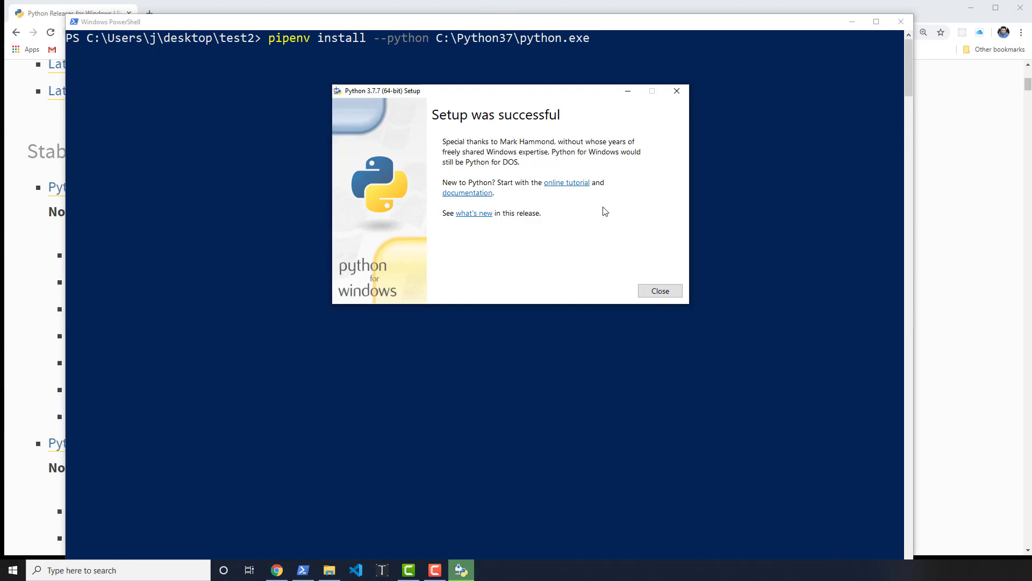
{"action": "left_click", "coordinate": [661, 291]}
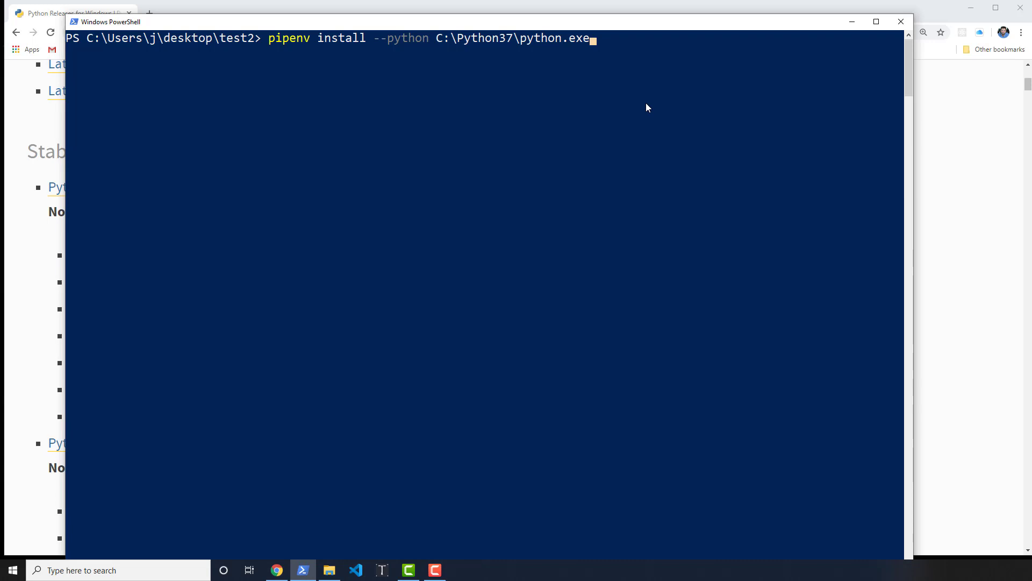
{"action": "key", "text": "Return"}
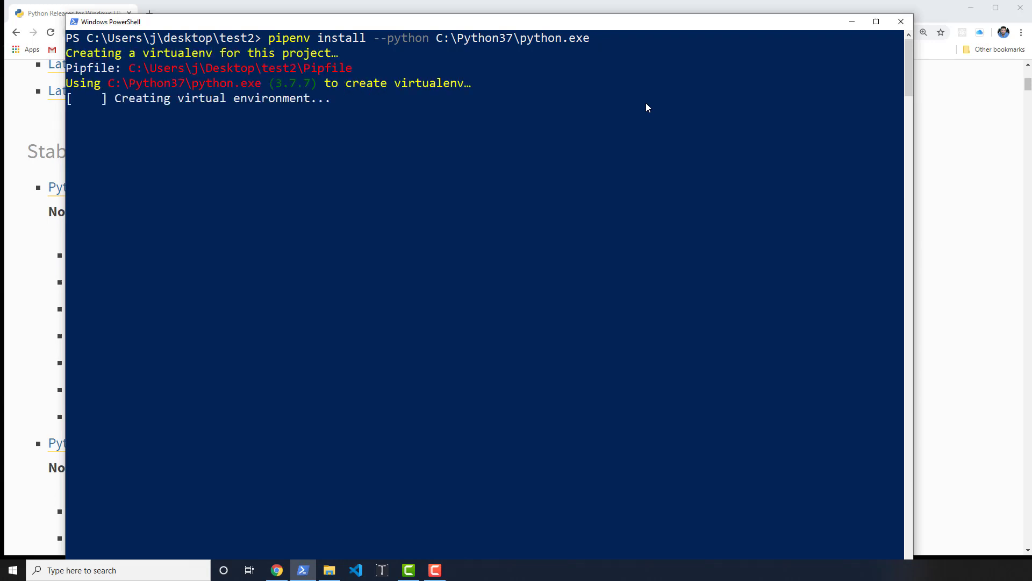
Examine the virtual environment creation output and highlight the pipenv install command that was run
{"action": "left_click_drag", "start_coordinate": [108, 84], "coordinate": [341, 97]}
{"action": "left_click", "coordinate": [340, 97]}
{"action": "key", "text": "Escape"}
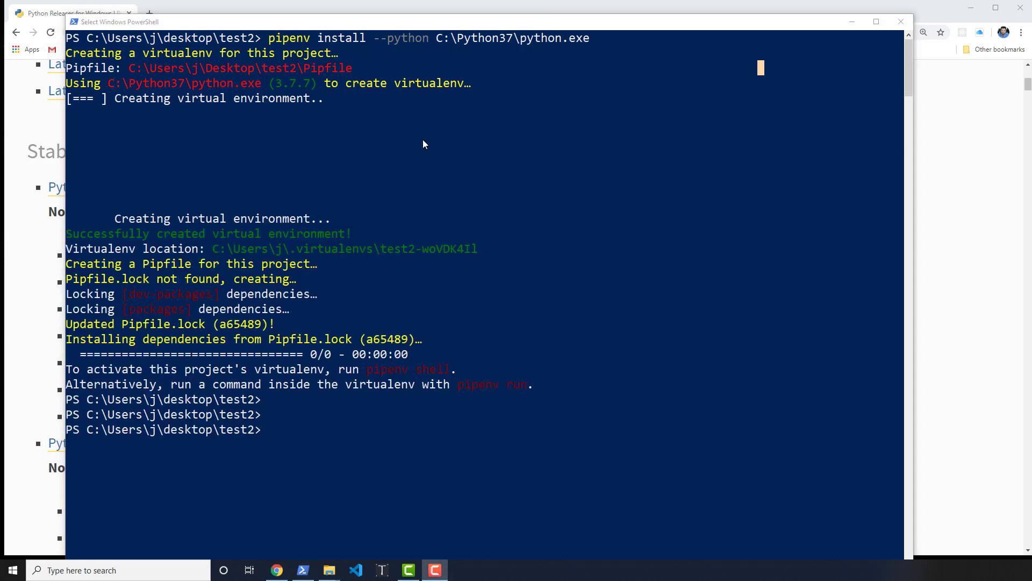
{"action": "left_click", "coordinate": [270, 39]}
{"action": "left_click_drag", "start_coordinate": [594, 40], "coordinate": [305, 40]}
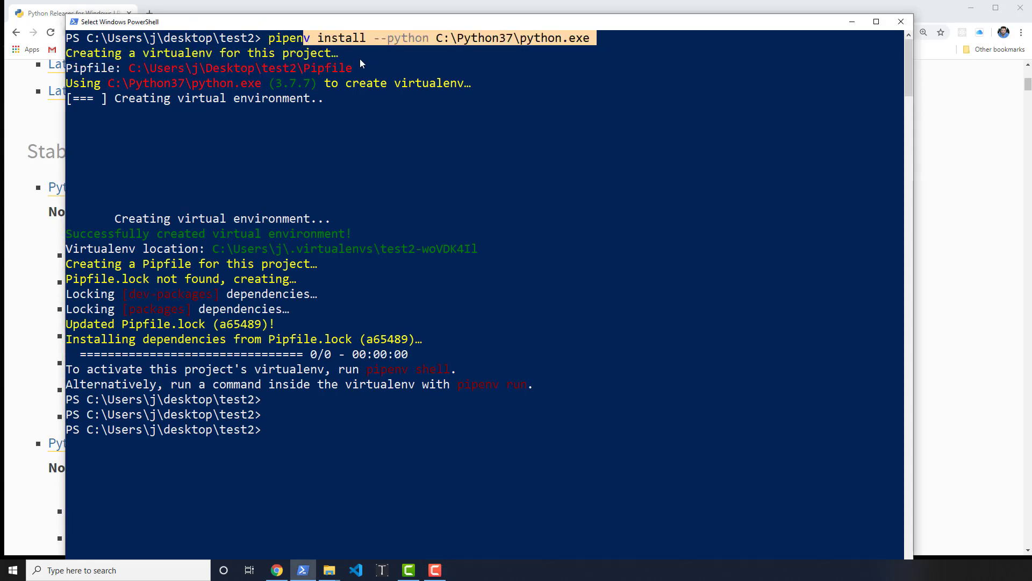
{"action": "key", "text": "ctrl+c"}
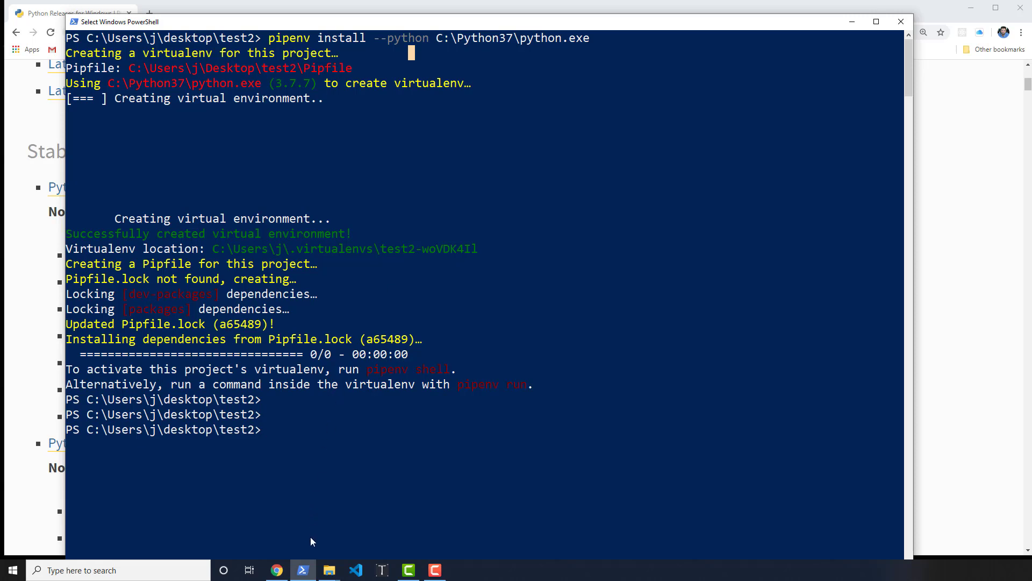
In a second PowerShell window, create a test3 folder on the desktop and run virtualenv without arguments
{"action": "left_click", "coordinate": [305, 569]}
{"action": "left_click", "coordinate": [305, 569]}
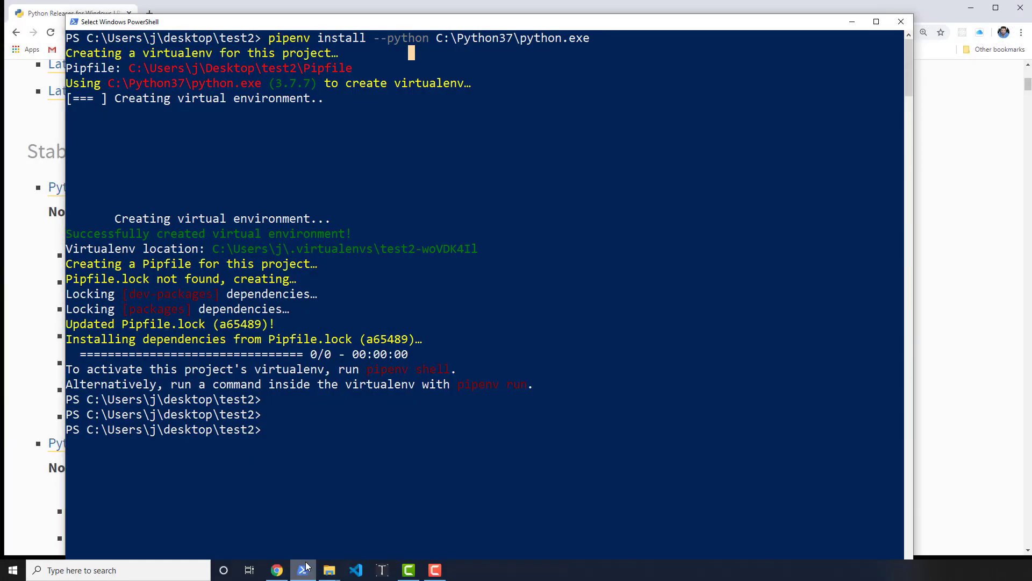
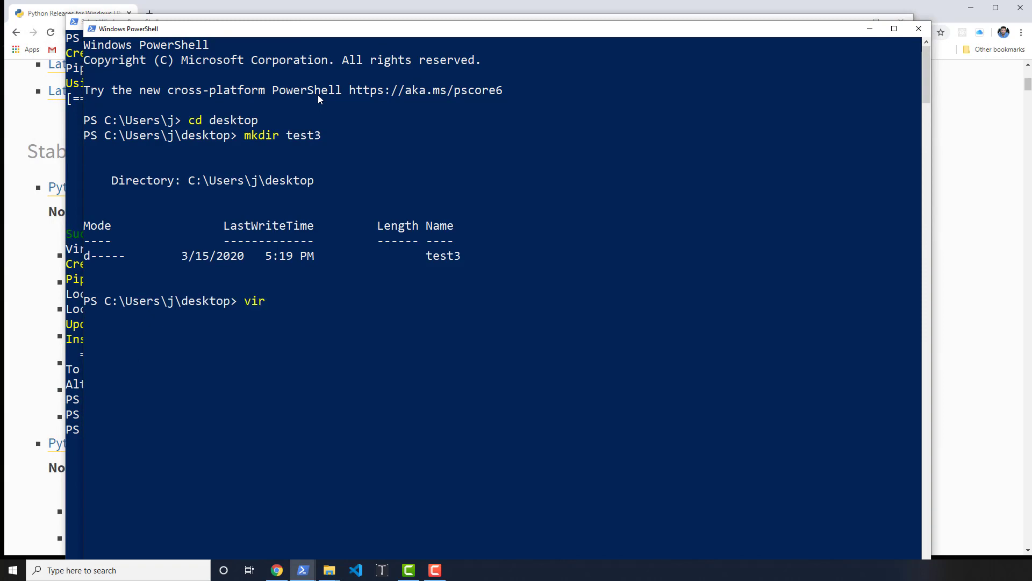
{"action": "key", "text": "Return"}
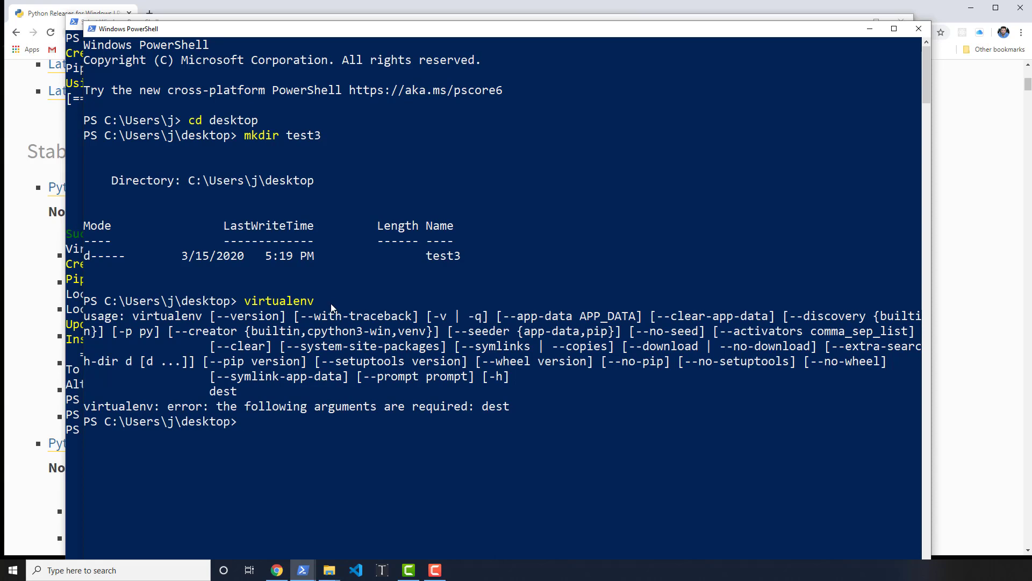
{"action": "type", "text": "pip"}
{"action": "key", "text": "BackSpace"}
{"action": "type", "text": "en"}
{"action": "key", "text": "BackSpace"}
{"action": "key", "text": "BackSpace"}
{"action": "type", "text": "install"}
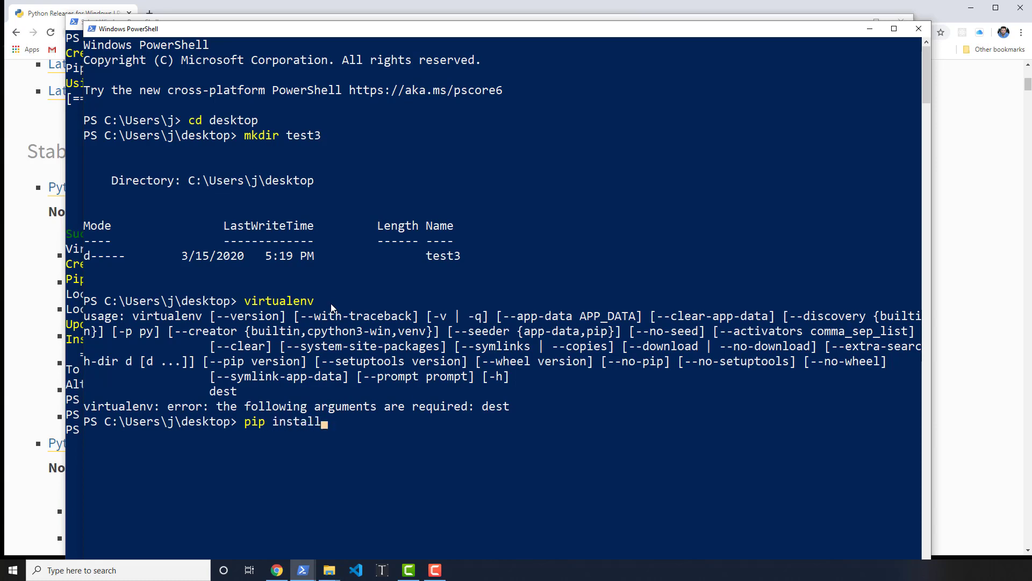
{"action": "key", "text": "BackSpace"}
{"action": "key", "text": "BackSpace"}
{"action": "key", "text": "BackSpace"}
{"action": "key", "text": "BackSpace"}
{"action": "key", "text": "BackSpace"}
{"action": "key", "text": "BackSpace"}
{"action": "key", "text": "BackSpace"}
{"action": "key", "text": "BackSpace"}
{"action": "key", "text": "BackSpace"}
{"action": "key", "text": "BackSpace"}
{"action": "key", "text": "BackSpace"}
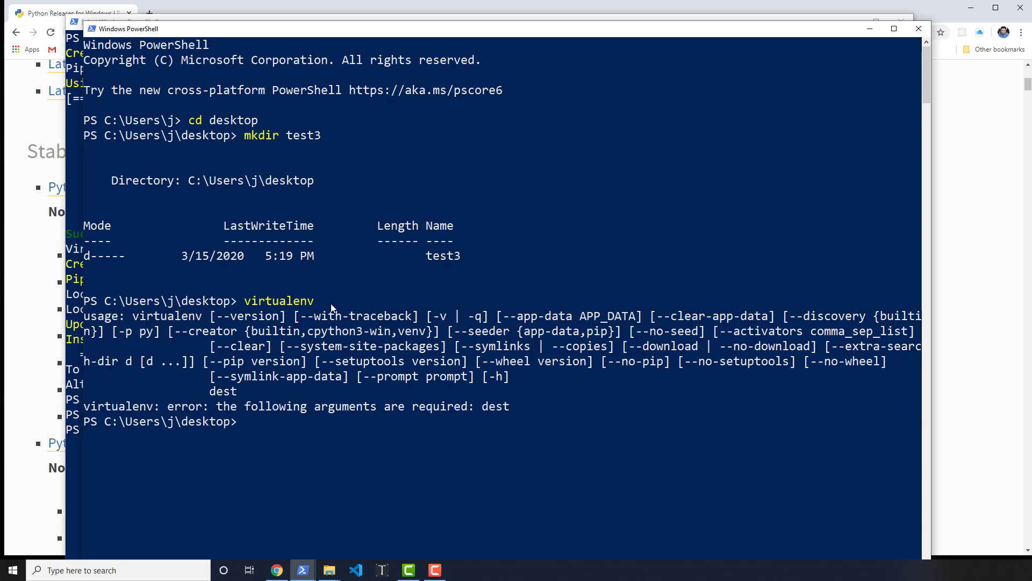
Enter the command virtualenv test3 -p C:\Python37\python.exe without running it
{"action": "type", "text": "virtualenv "}
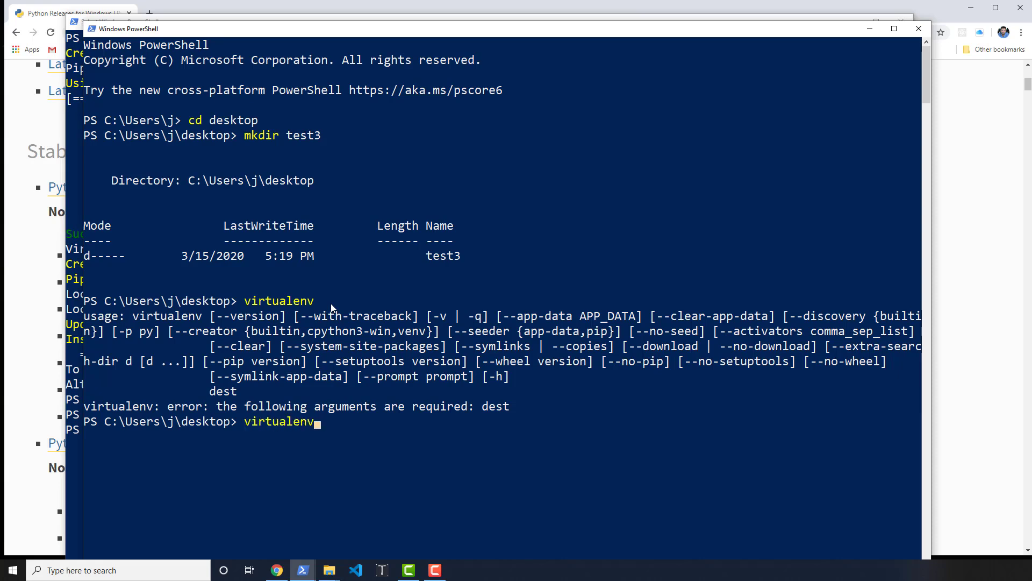
{"action": "type", "text": "test3 -p C:\\"}
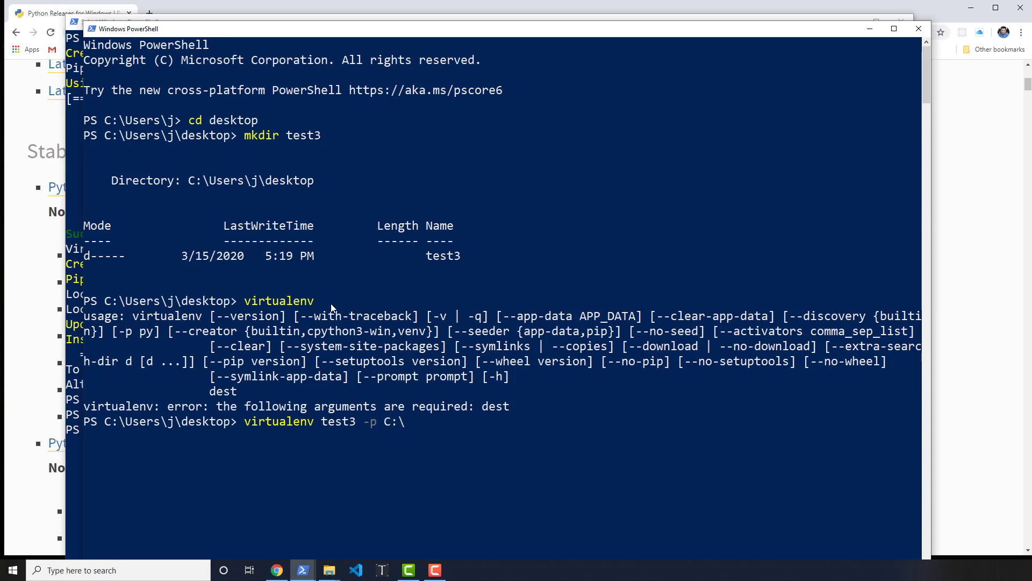
{"action": "type", "text": "Python"}
{"action": "type", "text": "3.7"}
{"action": "key", "text": "BackSpace"}
{"action": "key", "text": "BackSpace"}
{"action": "type", "text": "7\\python.ex"}
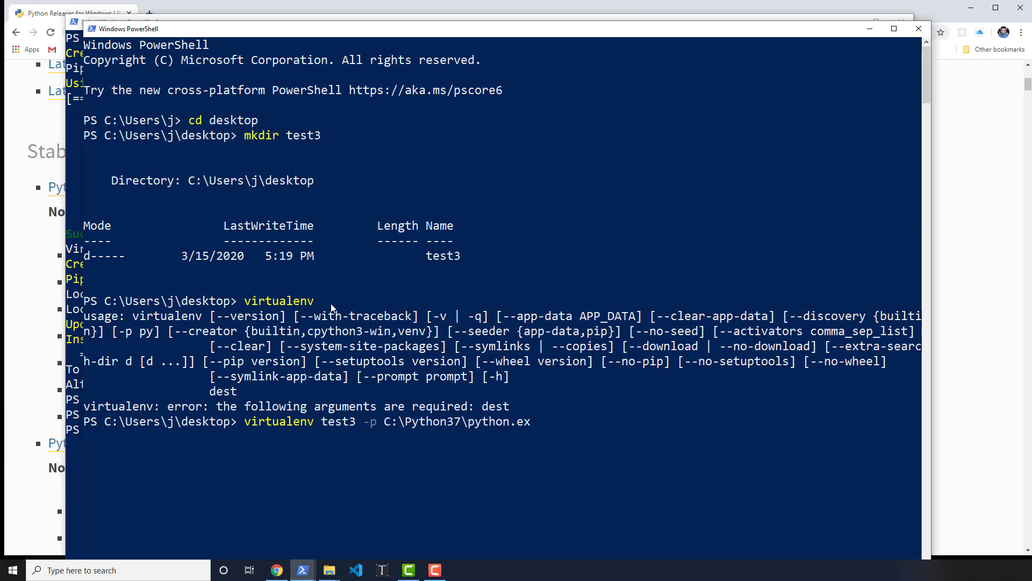
{"action": "type", "text": "e"}
Change the environment name in the virtualenv command to test4 and run it
{"action": "key", "text": "Left"}
{"action": "key", "text": "Left"}
{"action": "key", "text": "Left"}
{"action": "key", "text": "Left"}
{"action": "key", "text": "Left"}
{"action": "key", "text": "Left"}
{"action": "key", "text": "Left"}
{"action": "key", "text": "Left"}
{"action": "key", "text": "Left"}
{"action": "key", "text": "Left"}
{"action": "key", "text": "Left"}
{"action": "key", "text": "Left"}
{"action": "key", "text": "Left"}
{"action": "key", "text": "Left"}
{"action": "key", "text": "Left"}
{"action": "key", "text": "Left"}
{"action": "key", "text": "Left"}
{"action": "key", "text": "Left"}
{"action": "key", "text": "Left"}
{"action": "key", "text": "Left"}
{"action": "key", "text": "Left"}
{"action": "key", "text": "Left"}
{"action": "key", "text": "Left"}
{"action": "key", "text": "Left"}
{"action": "key", "text": "Left"}
{"action": "key", "text": "Left"}
{"action": "key", "text": "Left"}
{"action": "key", "text": "Left"}
{"action": "key", "text": "Left"}
{"action": "key", "text": "Left"}
{"action": "key", "text": "Left"}
{"action": "key", "text": "Left"}
{"action": "key", "text": "Left"}
{"action": "key", "text": "Left"}
{"action": "key", "text": "Left"}
{"action": "key", "text": "Left"}
{"action": "key", "text": "Left"}
{"action": "key", "text": "Left"}
{"action": "key", "text": "Left"}
{"action": "key", "text": "Right"}
{"action": "key", "text": "Right"}
{"action": "key", "text": "Right"}
{"action": "key", "text": "Right"}
{"action": "key", "text": "Right"}
{"action": "key", "text": "Right"}
{"action": "key", "text": "Right"}
{"action": "key", "text": "Right"}
{"action": "key", "text": "Right"}
{"action": "key", "text": "Right"}
{"action": "key", "text": "Right"}
{"action": "key", "text": "Right"}
{"action": "key", "text": "BackSpace"}
{"action": "type", "text": "4"}
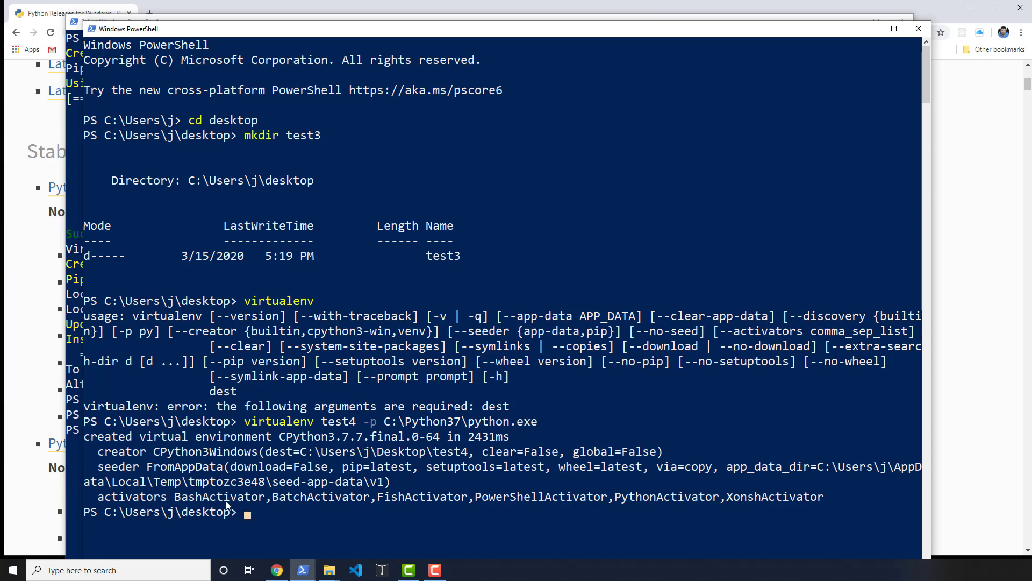
List the desktop folder's contents, go into the test4 folder and list its contents
{"action": "type", "text": "ls"}
{"action": "key", "text": "Return"}
{"action": "type", "text": "cd test"}
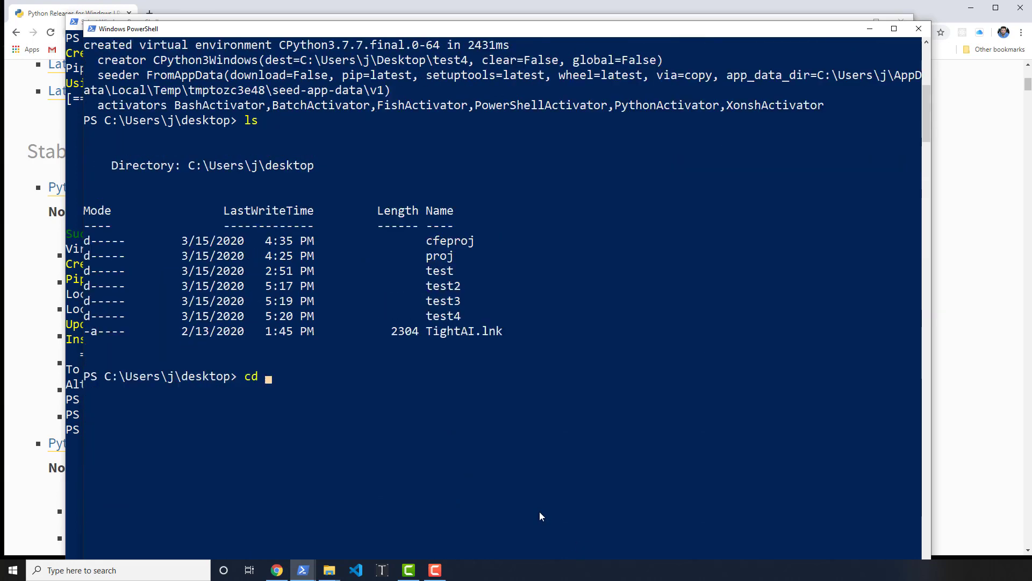
{"action": "type", "text": "4"}
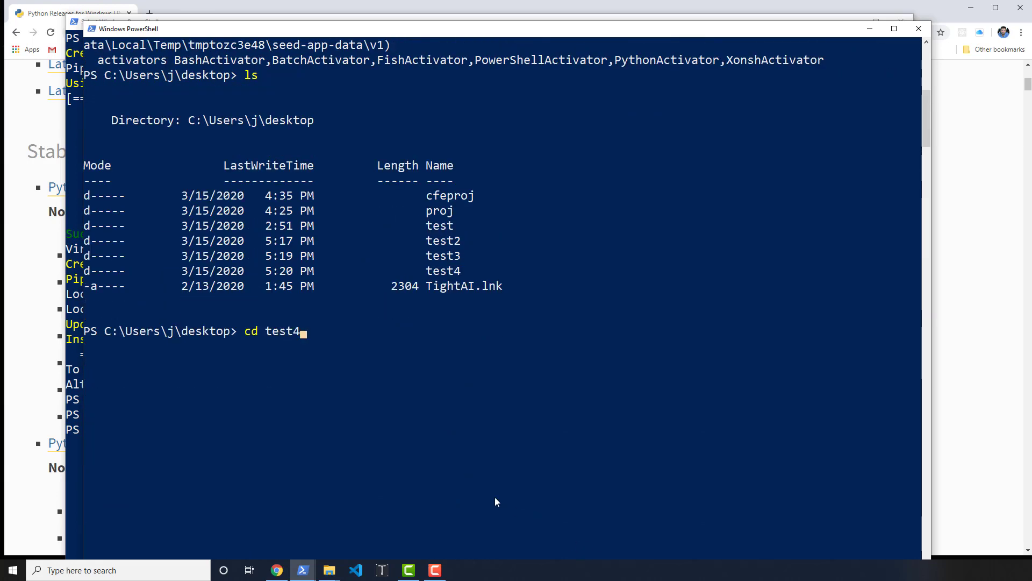
{"action": "key", "text": "Return"}
{"action": "type", "text": "ls"}
{"action": "key", "text": "Return"}
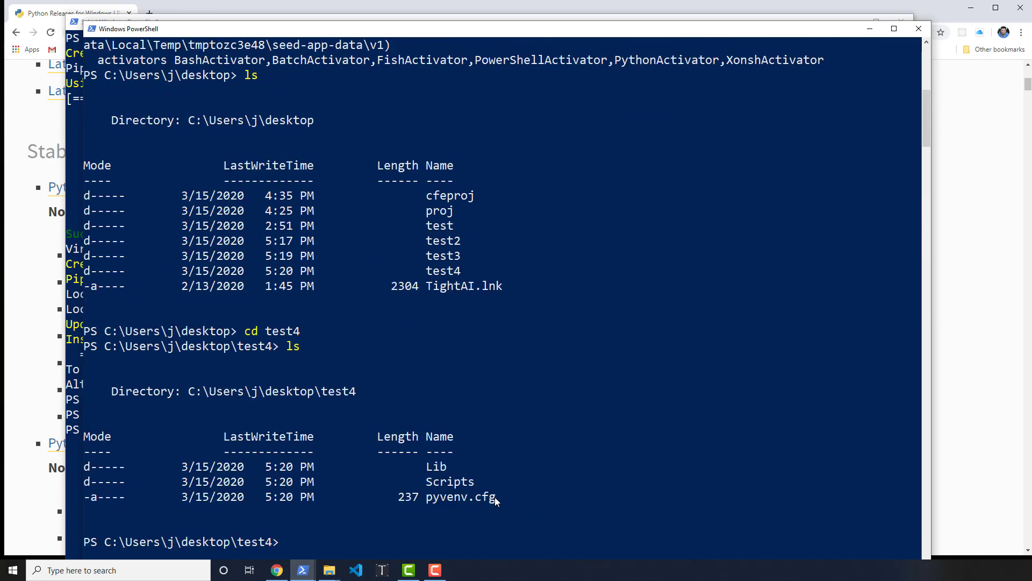
{"action": "scroll", "coordinate": [570, 453], "scroll_direction": "down", "scroll_amount": 3}
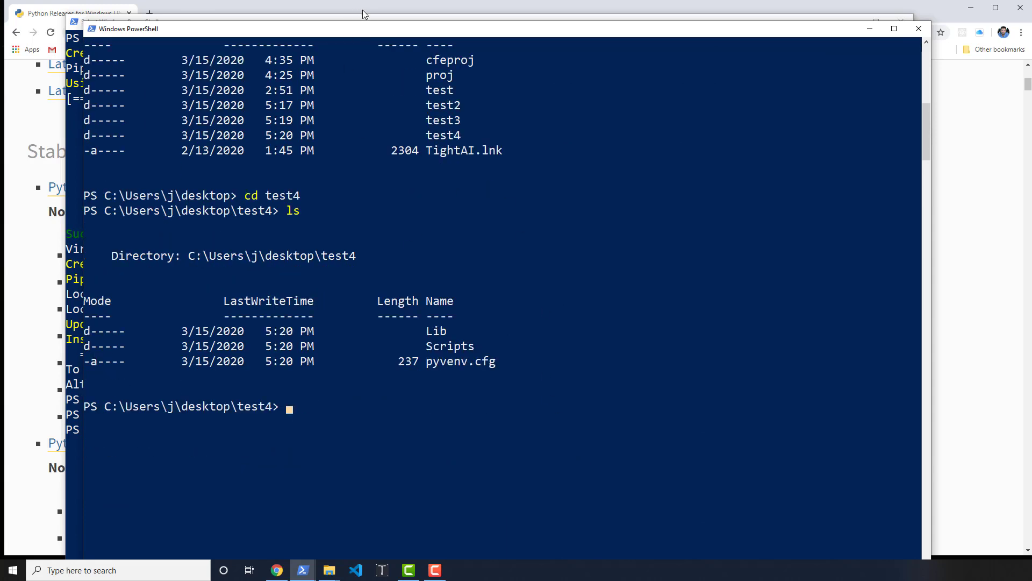
Activate the test4 virtual environment with .\Scripts\activate and check its Python version with python -V
{"action": "left_click_drag", "start_coordinate": [364, 31], "coordinate": [366, 13]}
{"action": "type", "text": ".\\"}
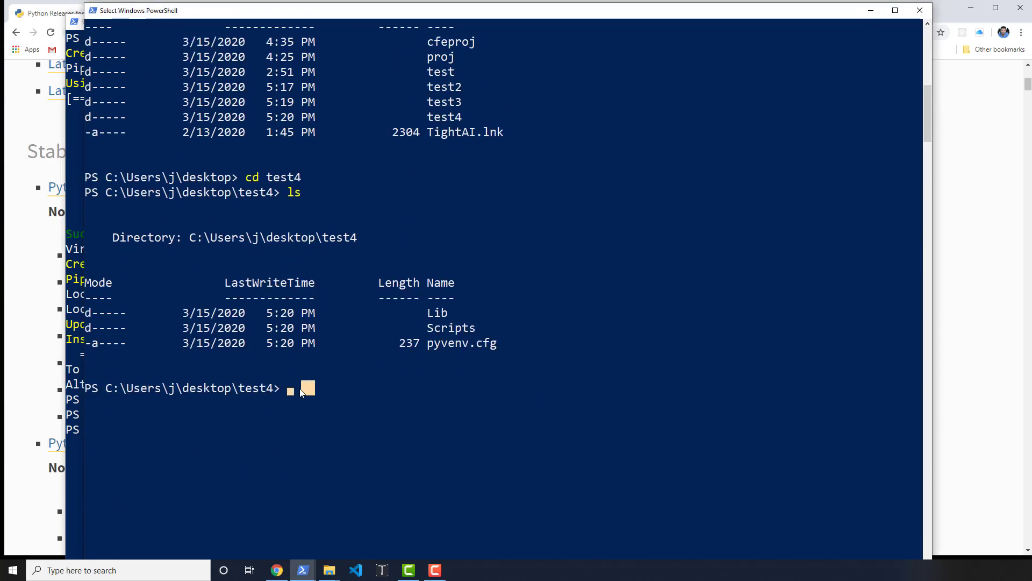
{"action": "type", "text": "Scripts\\activate"}
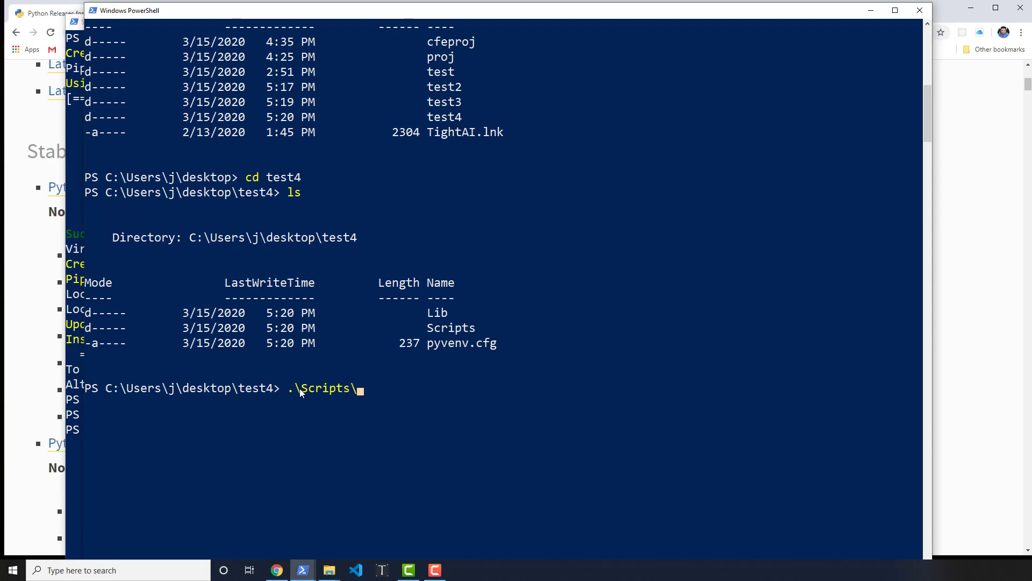
{"action": "key", "text": "Return"}
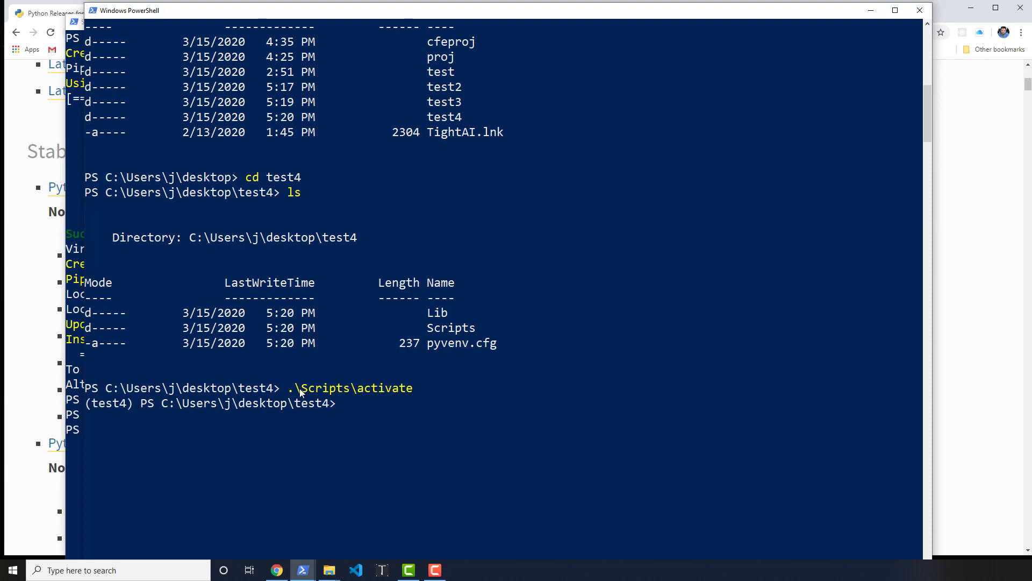
{"action": "type", "text": "python -V"}
{"action": "key", "text": "Return"}
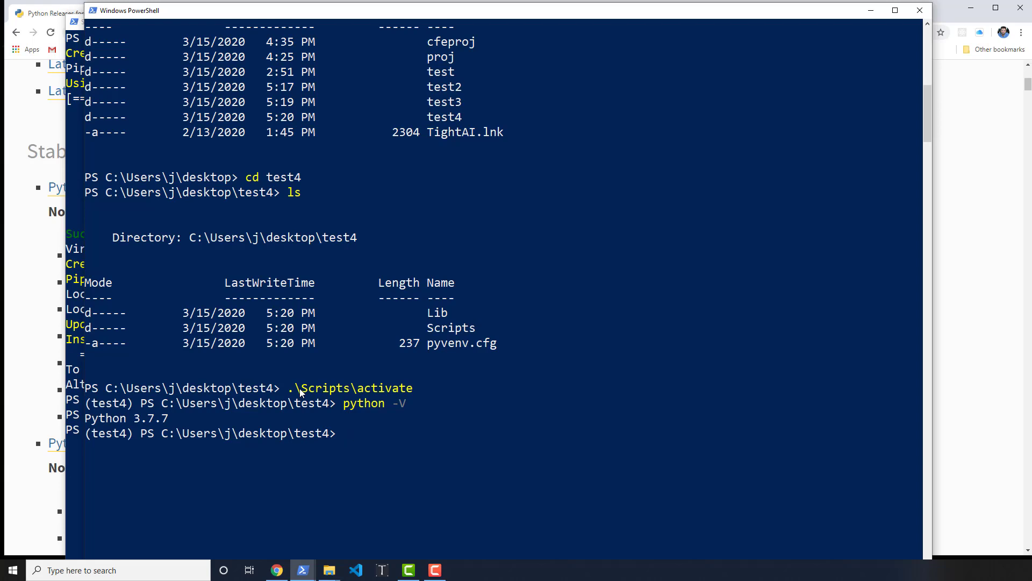
Deactivate the test4 environment and exit this PowerShell session
{"action": "type", "text": "deactivate"}
{"action": "key", "text": "Return"}
{"action": "type", "text": "exit"}
{"action": "key", "text": "Return"}
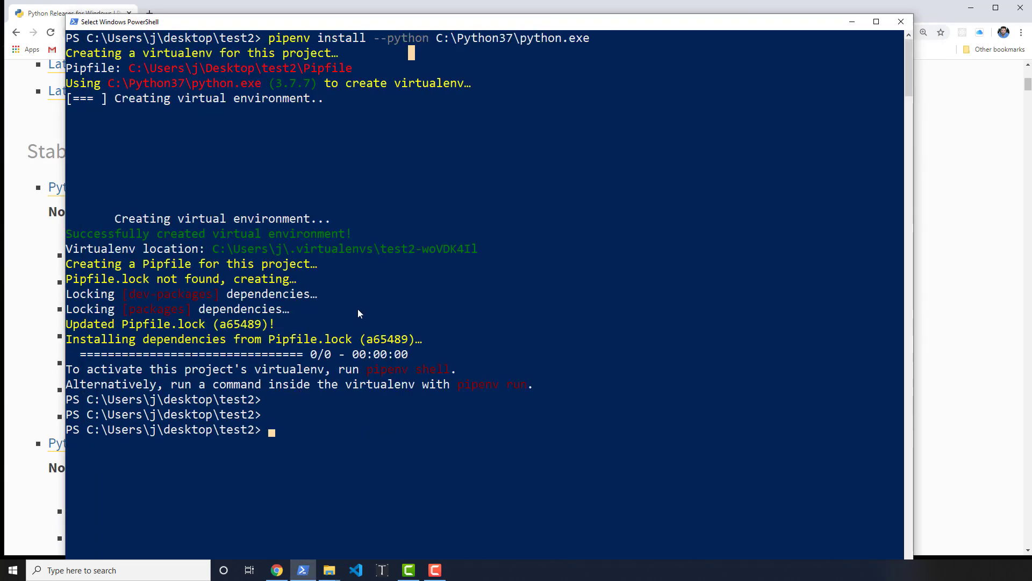
Open a new PowerShell window and list the contents of the user's home folder
{"action": "right_click", "coordinate": [310, 558]}
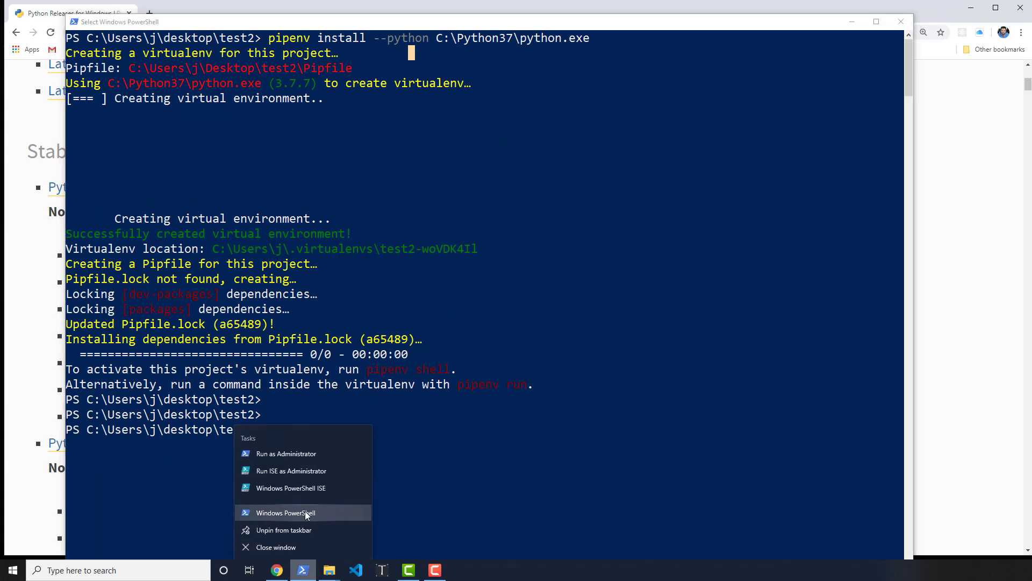
{"action": "left_click", "coordinate": [305, 511]}
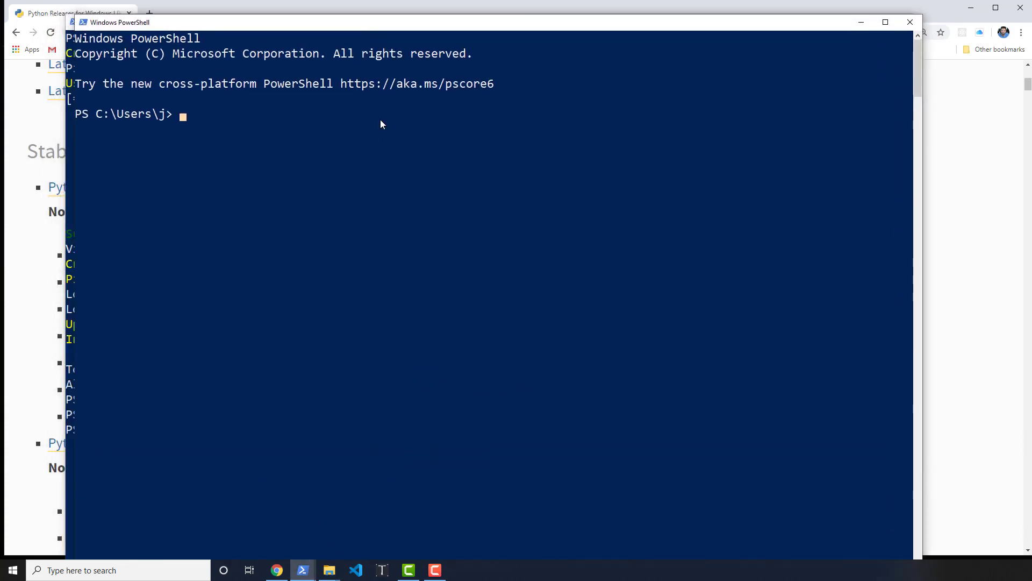
{"action": "left_click", "coordinate": [381, 126]}
{"action": "type", "text": "ls"}
{"action": "key", "text": "Return"}
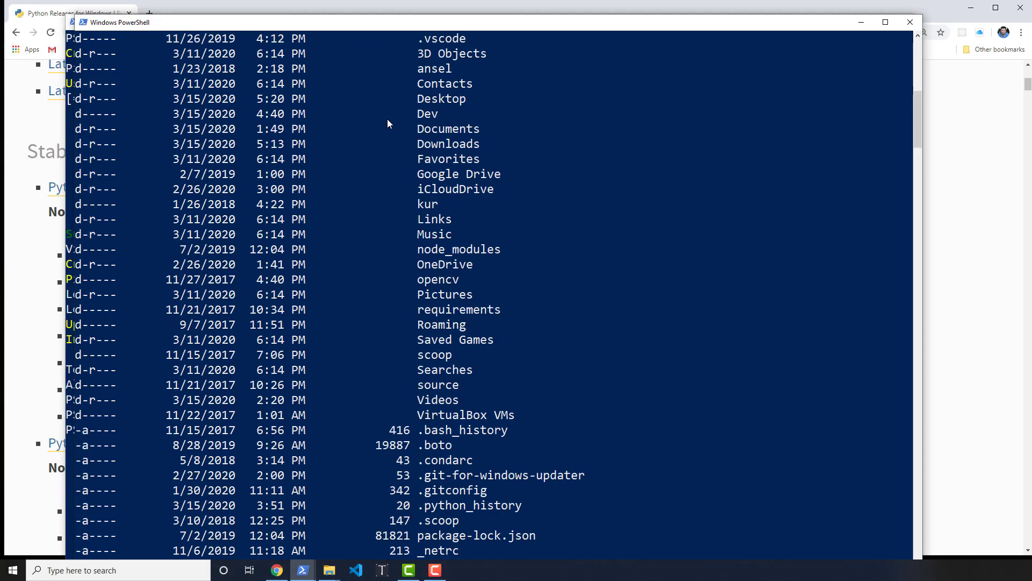
Switch to File Explorer and view the contents of C:\Python27
{"action": "mouse_move", "coordinate": [329, 566]}
{"action": "left_click", "coordinate": [311, 505]}
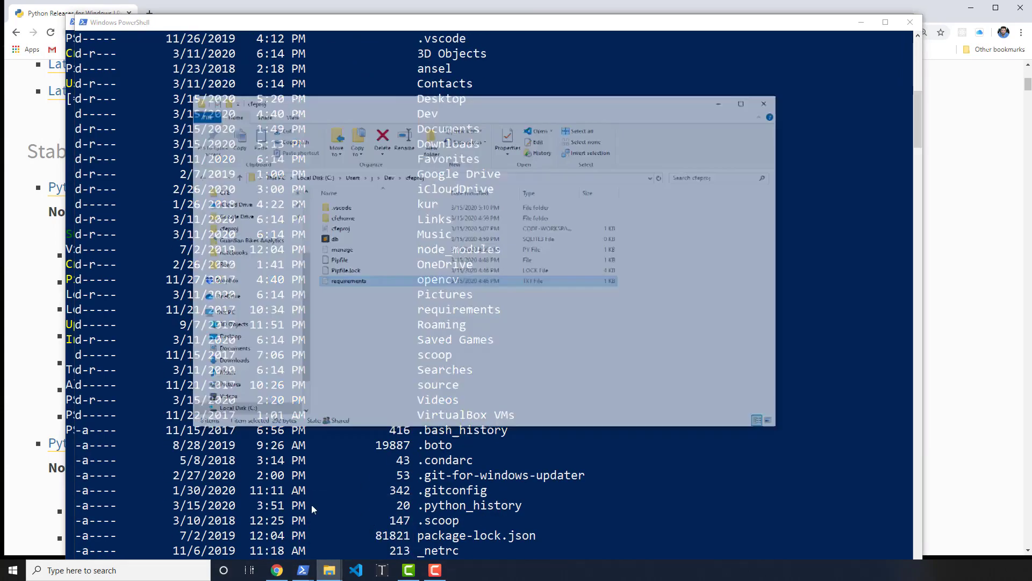
{"action": "scroll", "coordinate": [239, 316], "scroll_direction": "down", "scroll_amount": 1}
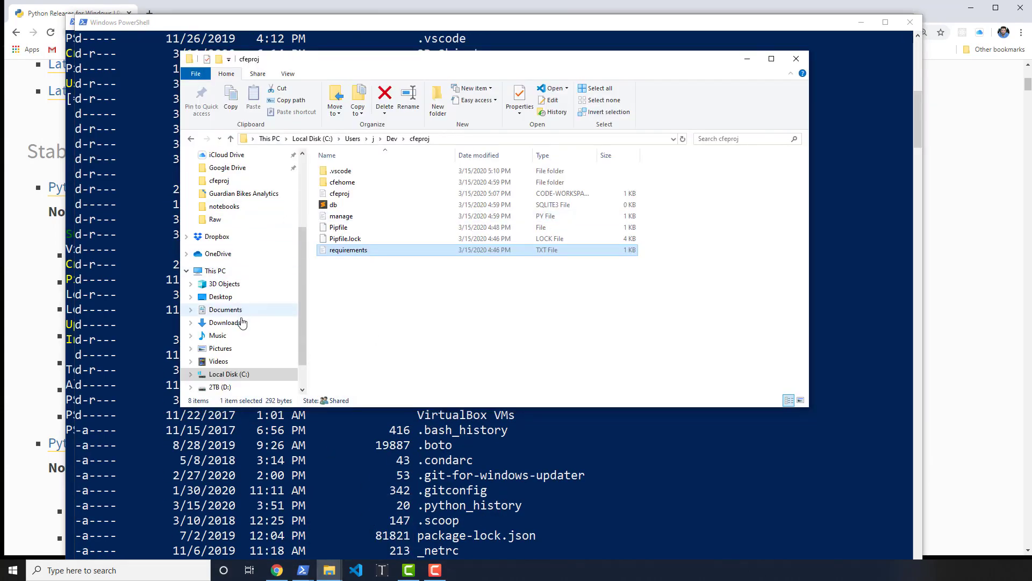
{"action": "left_click", "coordinate": [247, 373]}
{"action": "double_click", "coordinate": [365, 227]}
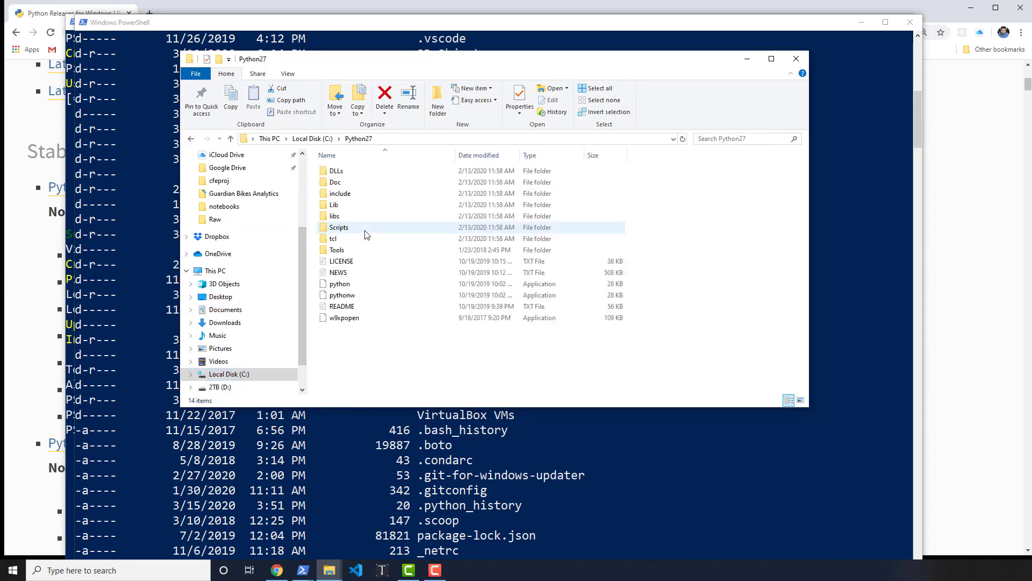
Back in PowerShell, change to the desktop folder and go into test3
{"action": "left_click", "coordinate": [444, 451]}
{"action": "scroll", "coordinate": [444, 450], "scroll_direction": "down", "scroll_amount": 3}
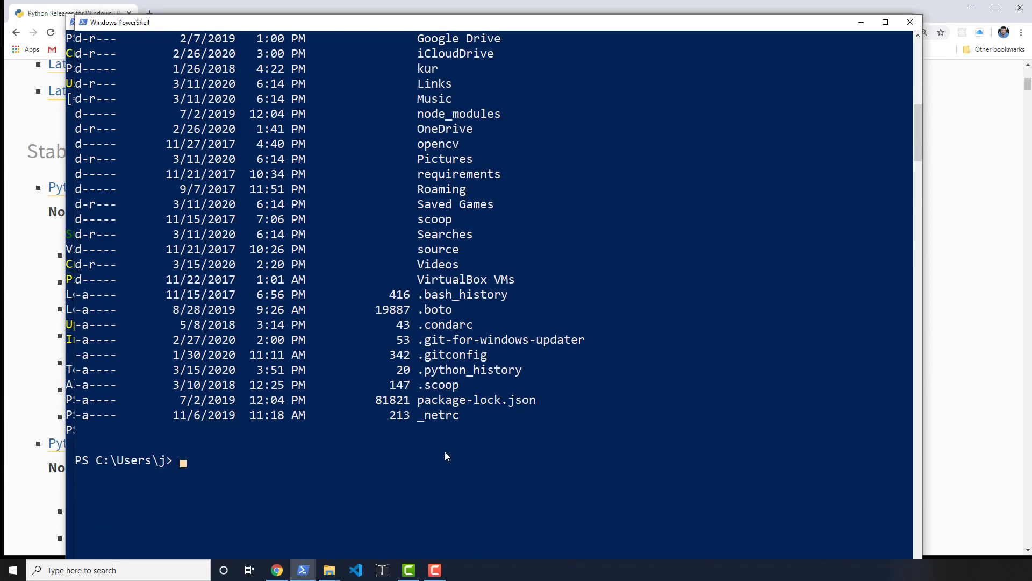
{"action": "type", "text": "cd dev"}
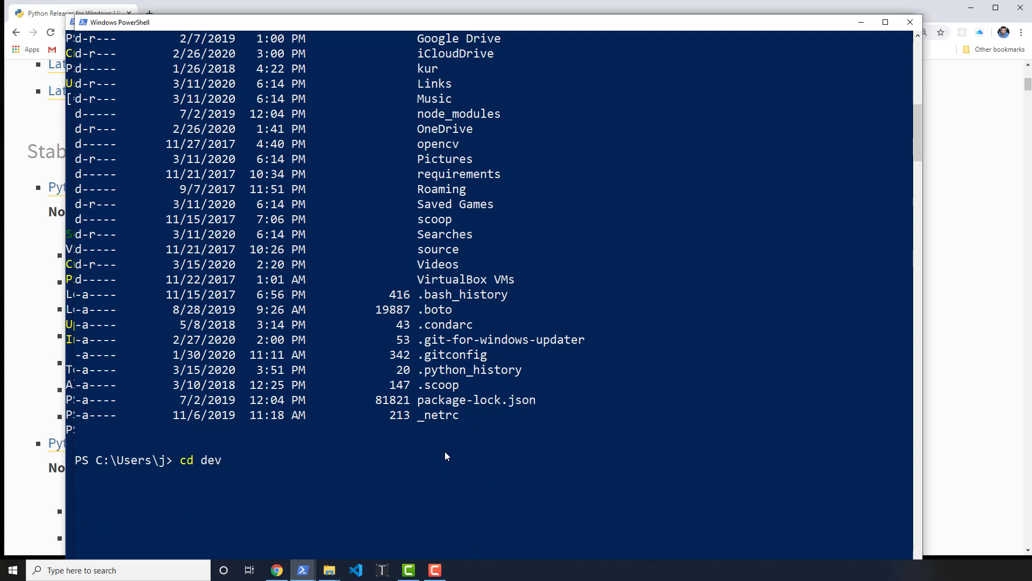
{"action": "key", "text": "BackSpace"}
{"action": "key", "text": "BackSpace"}
{"action": "type", "text": "esktop"}
{"action": "key", "text": "Return"}
{"action": "type", "text": "cd test3"}
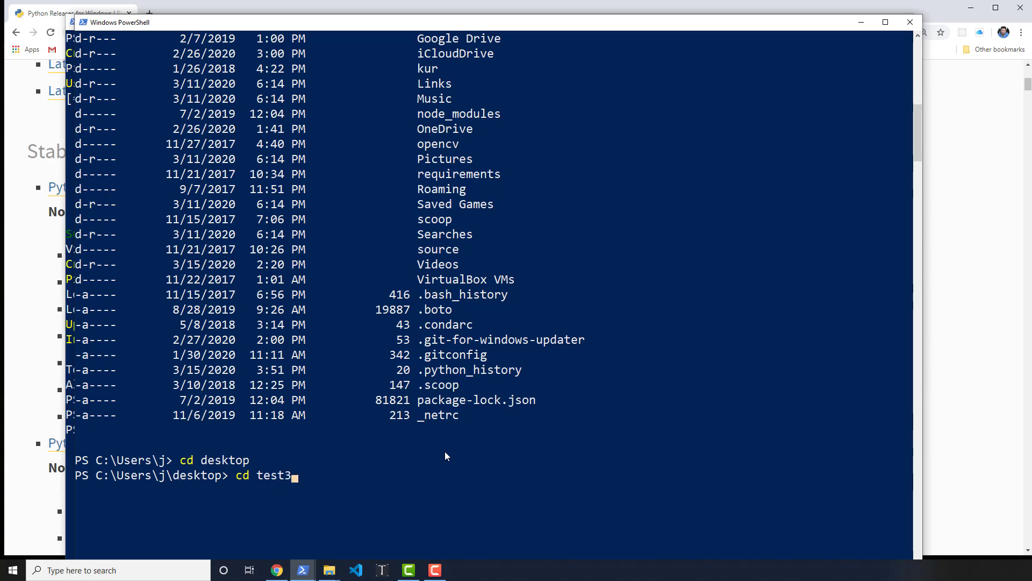
{"action": "key", "text": "Return"}
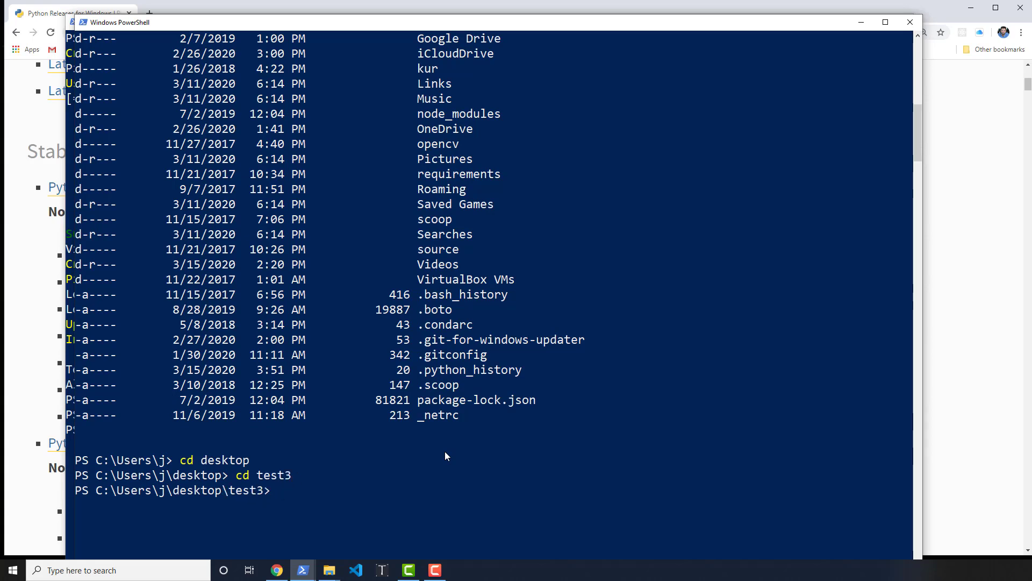
Create a virtual environment in the current test3 folder by running virtualenv -p C:\Python27\python.exe . and view the output
{"action": "type", "text": "virtualenv -p C:\\"}
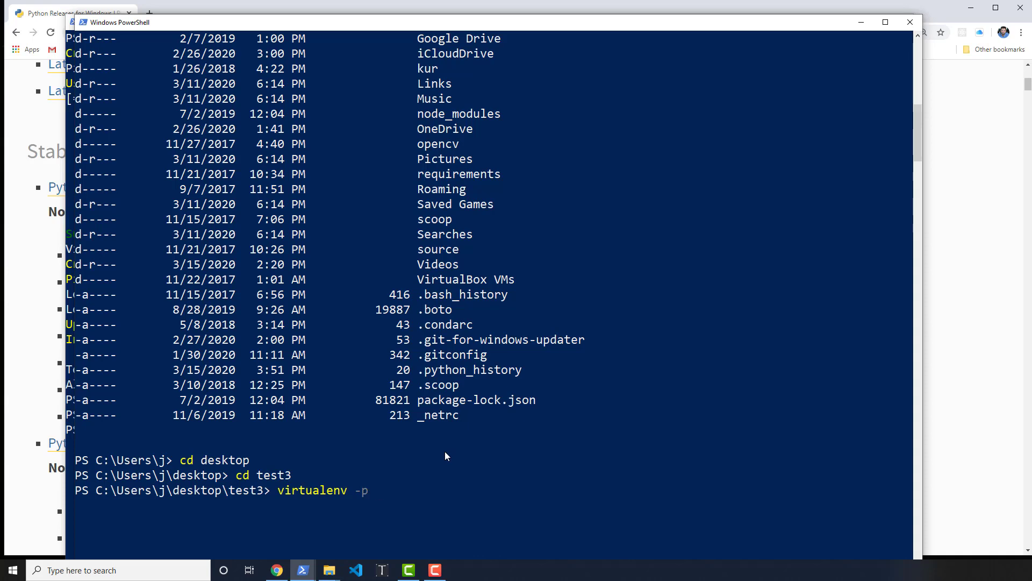
{"action": "type", "text": "Python27\\py"}
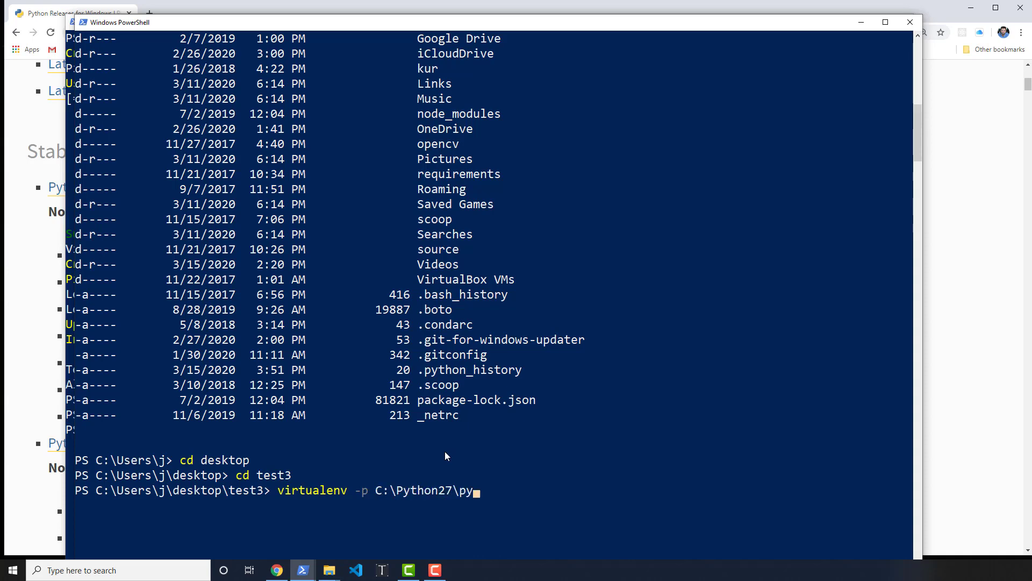
{"action": "type", "text": "thon.exe ."}
{"action": "key", "text": "Return"}
{"action": "left_click_drag", "start_coordinate": [358, 22], "coordinate": [357, 12]}
{"action": "scroll", "coordinate": [369, 292], "scroll_direction": "down", "scroll_amount": 4}
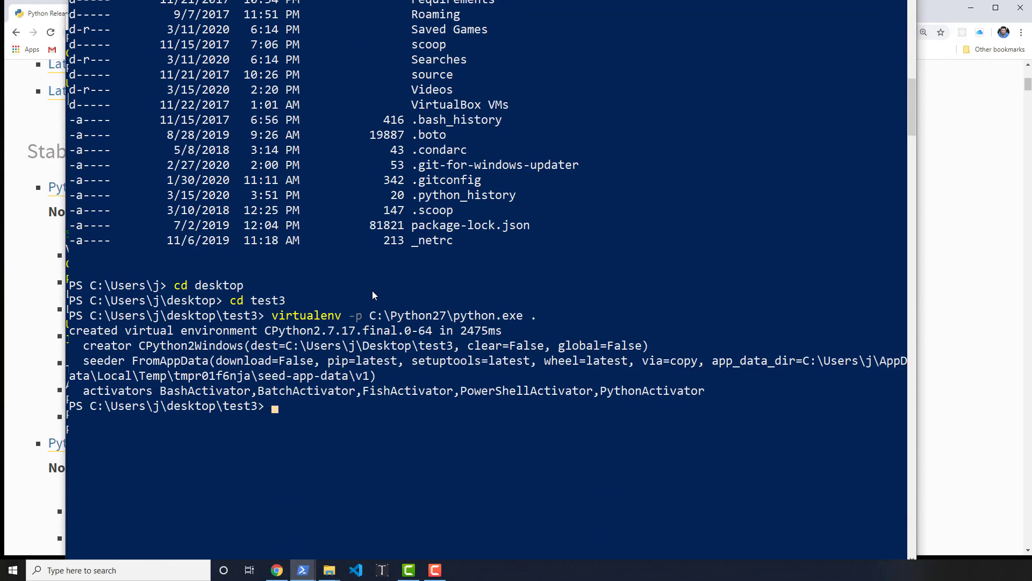
Activate the test3 virtual environment with .\Scripts\activate and check its Python version with python -V
{"action": "type", "text": ".\\"}
{"action": "type", "text": "Svri"}
{"action": "key", "text": "BackSpace"}
{"action": "key", "text": "BackSpace"}
{"action": "key", "text": "BackSpace"}
{"action": "type", "text": "cripts\\activate"}
{"action": "key", "text": "Return"}
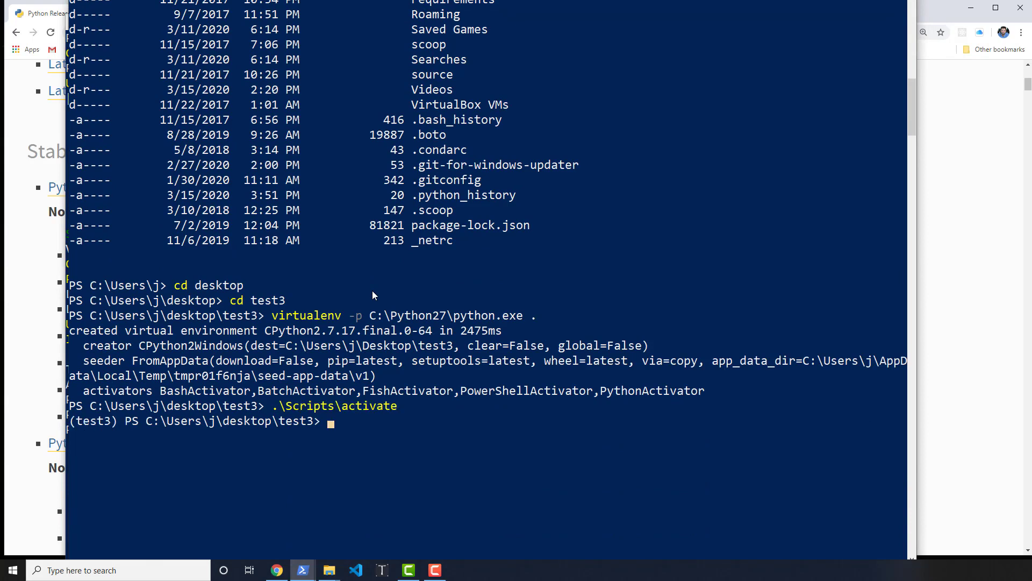
{"action": "type", "text": "python -V"}
{"action": "key", "text": "Return"}
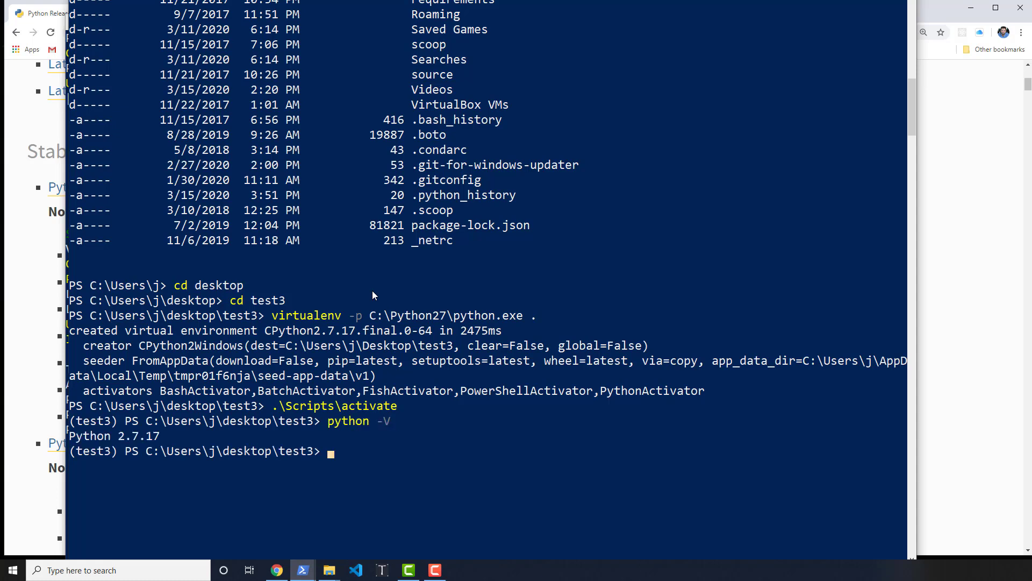
Start the Python interpreter and run print "Hello world" without parentheses
{"action": "type", "text": "python"}
{"action": "key", "text": "Return"}
{"action": "type", "text": "prin"}
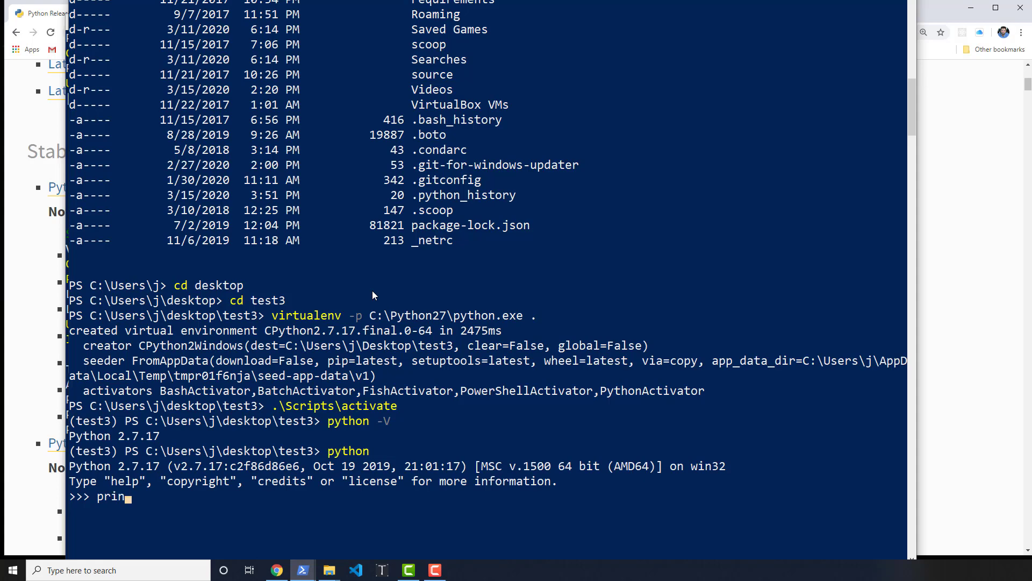
{"action": "type", "text": "t \"Hello world\""}
{"action": "key", "text": "Return"}
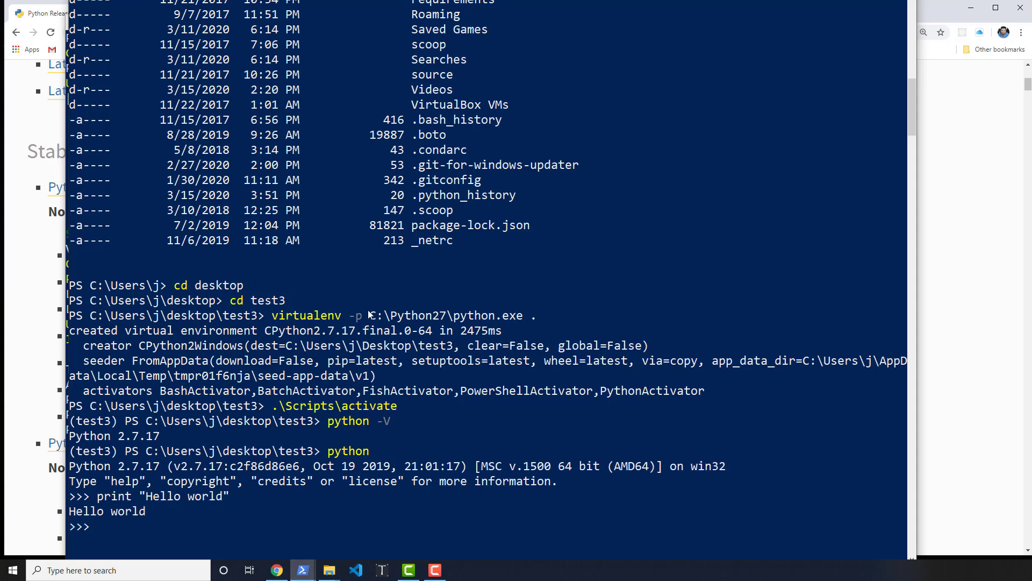
Highlight the Hello world print statement and the C:\Python27\python path in the virtualenv command
{"action": "left_click_drag", "start_coordinate": [100, 496], "coordinate": [263, 515]}
{"action": "left_click", "coordinate": [263, 515]}
{"action": "left_click", "coordinate": [459, 196]}
{"action": "left_click_drag", "start_coordinate": [372, 317], "coordinate": [451, 320]}
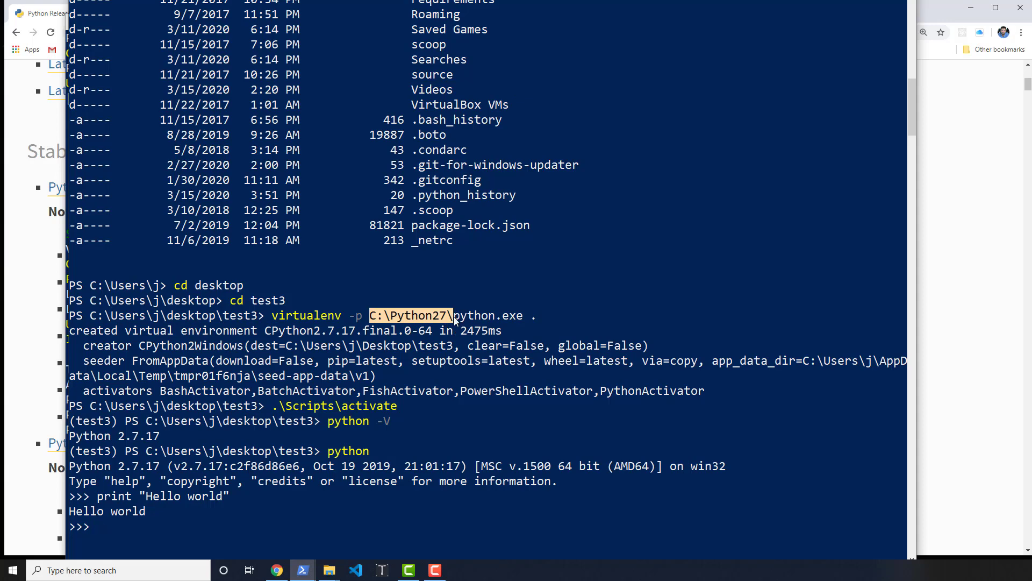
{"action": "left_click", "coordinate": [408, 317]}
{"action": "left_click_drag", "start_coordinate": [371, 317], "coordinate": [497, 318]}
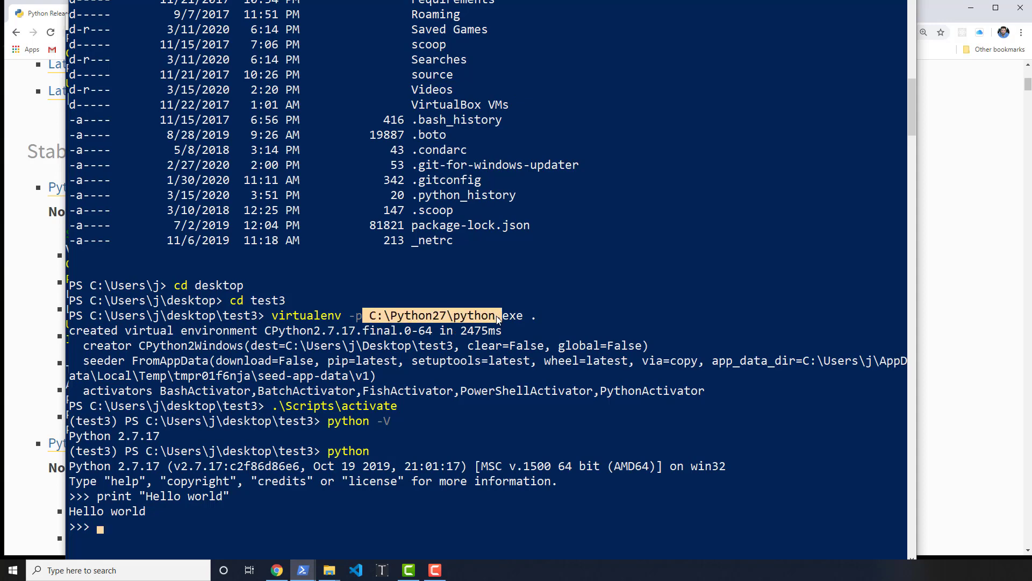
{"action": "left_click", "coordinate": [491, 330]}
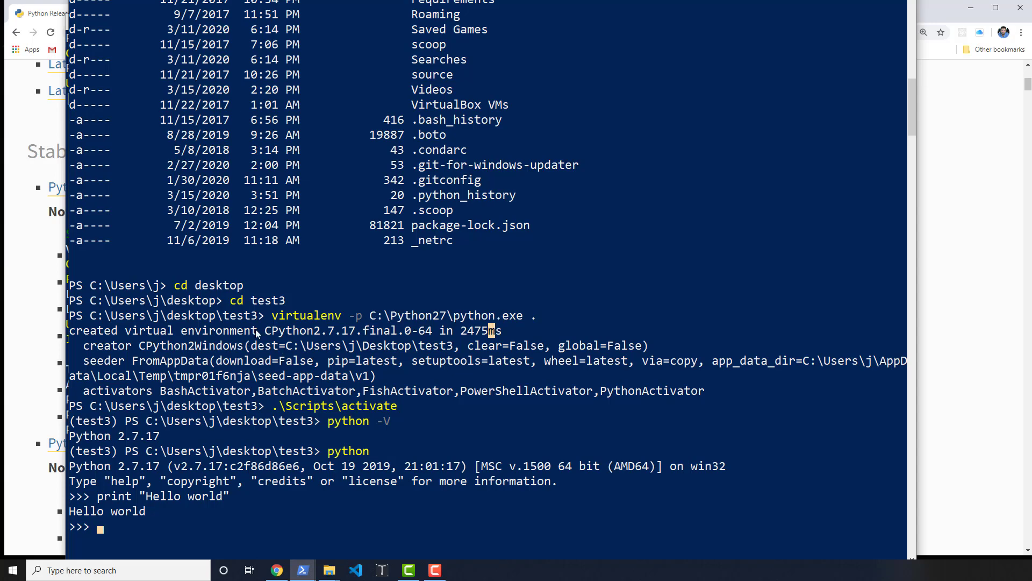
Import sys in the interpreter and print sys.executable
{"action": "type", "text": "e"}
{"action": "type", "text": "mport"}
{"action": "type", "text": " sys"}
{"action": "key", "text": "Return"}
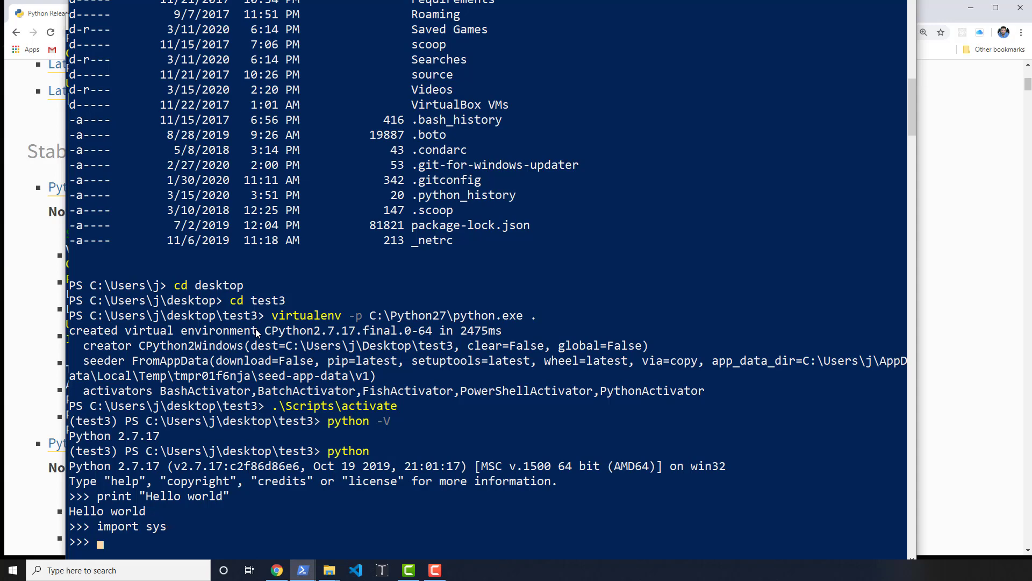
{"action": "type", "text": "print(sys.executable)"}
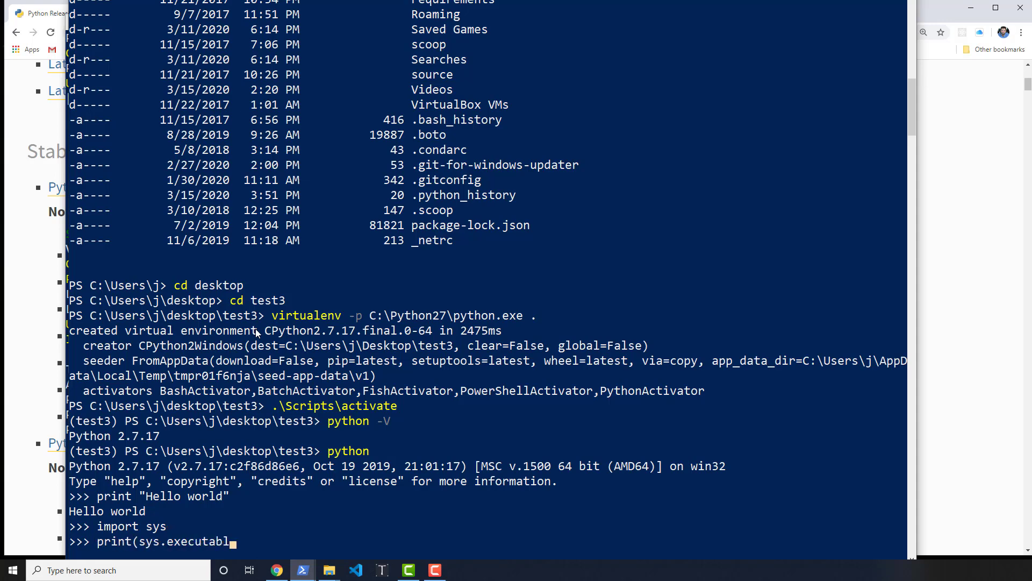
{"action": "key", "text": "Return"}
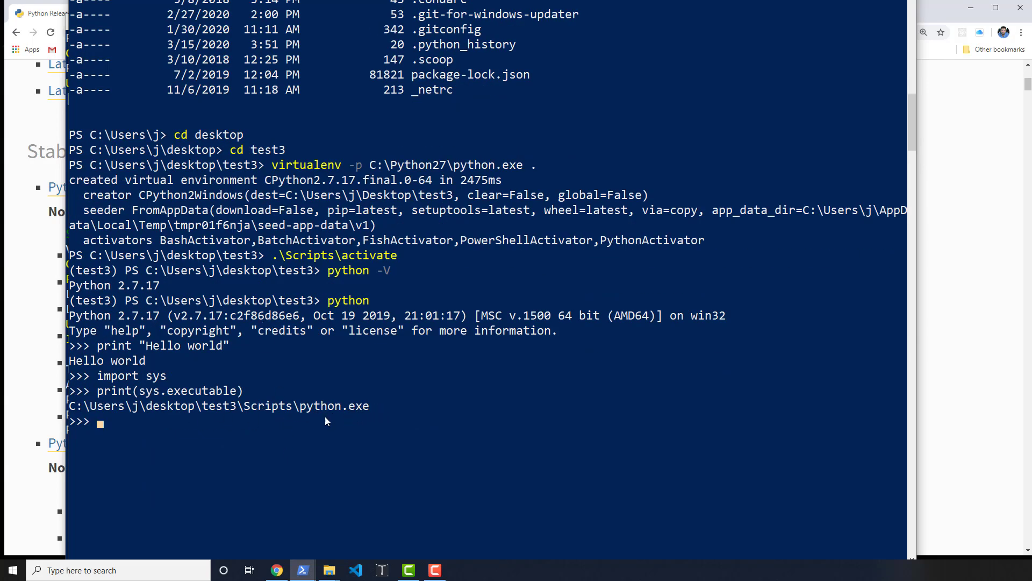
Highlight the printed executable path and the virtualenv -p part of the earlier command, and exit the Python interpreter
{"action": "left_click_drag", "start_coordinate": [372, 407], "coordinate": [69, 406]}
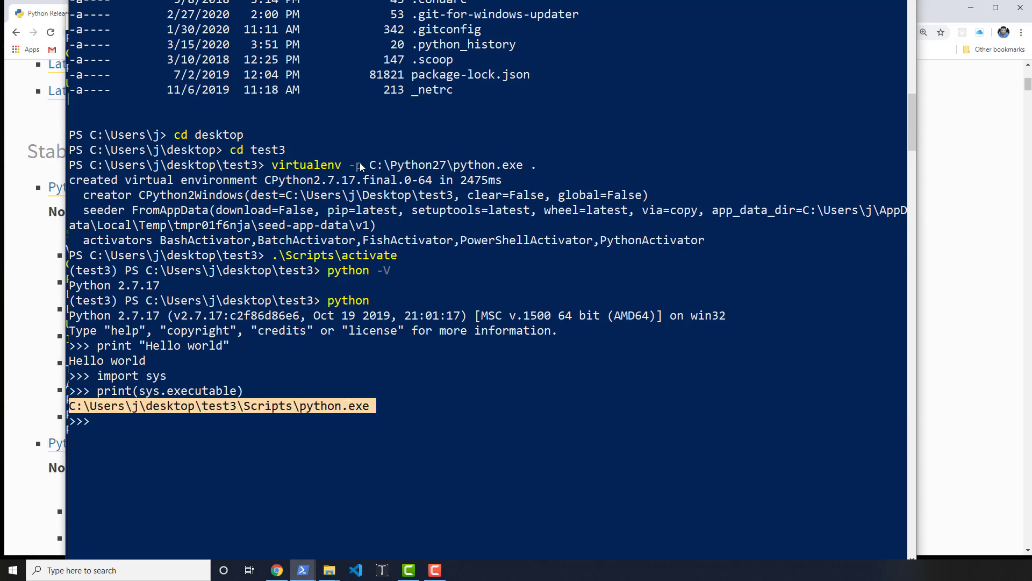
{"action": "left_click_drag", "start_coordinate": [363, 165], "coordinate": [271, 167]}
{"action": "left_click", "coordinate": [289, 180]}
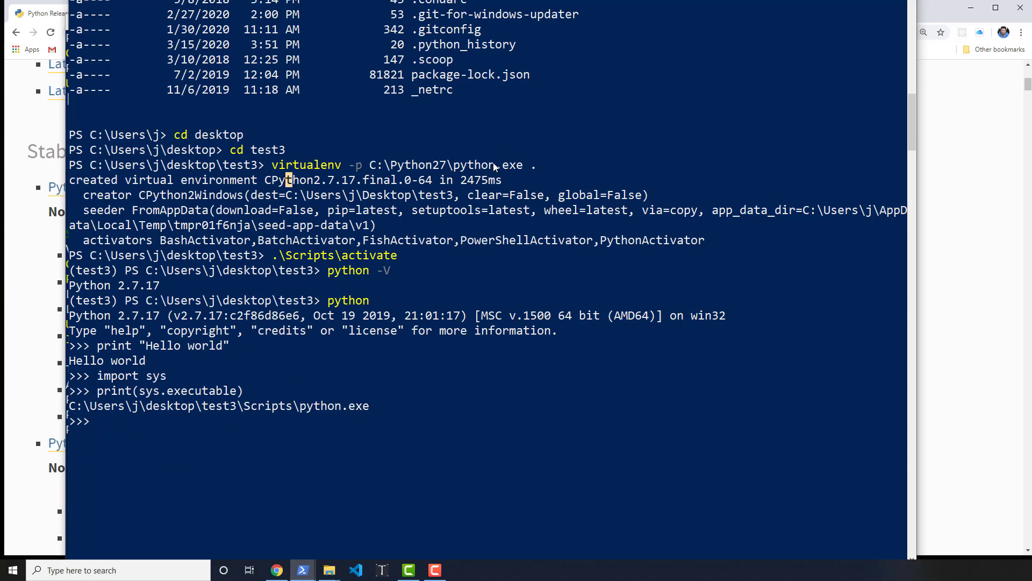
{"action": "type", "text": "exit()"}
{"action": "key", "text": "Return"}
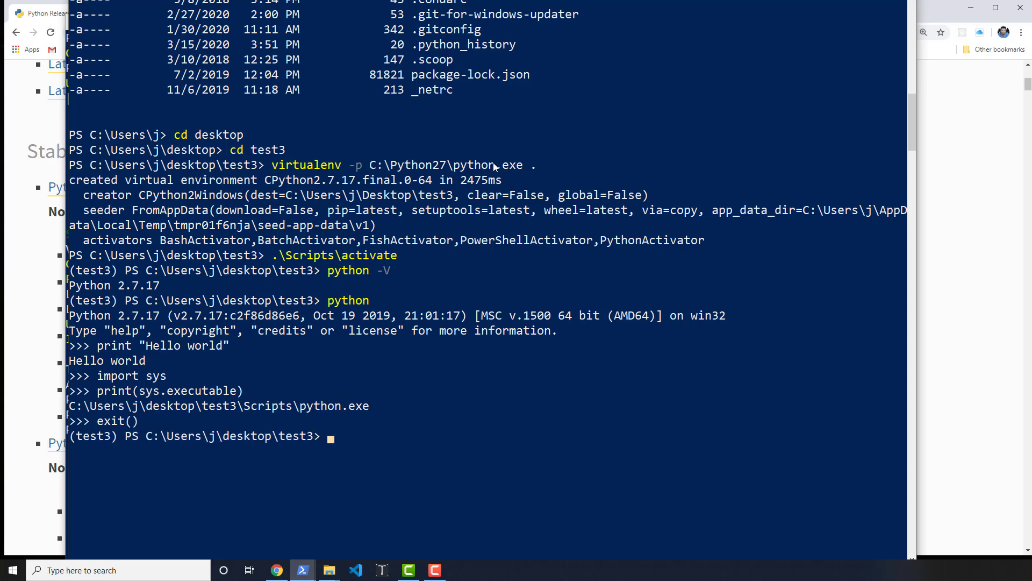
Deactivate the test3 environment and create a pipenv environment in the folder with pipenv install --python c:\Python27\python.exe
{"action": "type", "text": "est3> deactivate"}
{"action": "key", "text": "Return"}
{"action": "type", "text": "pipenv "}
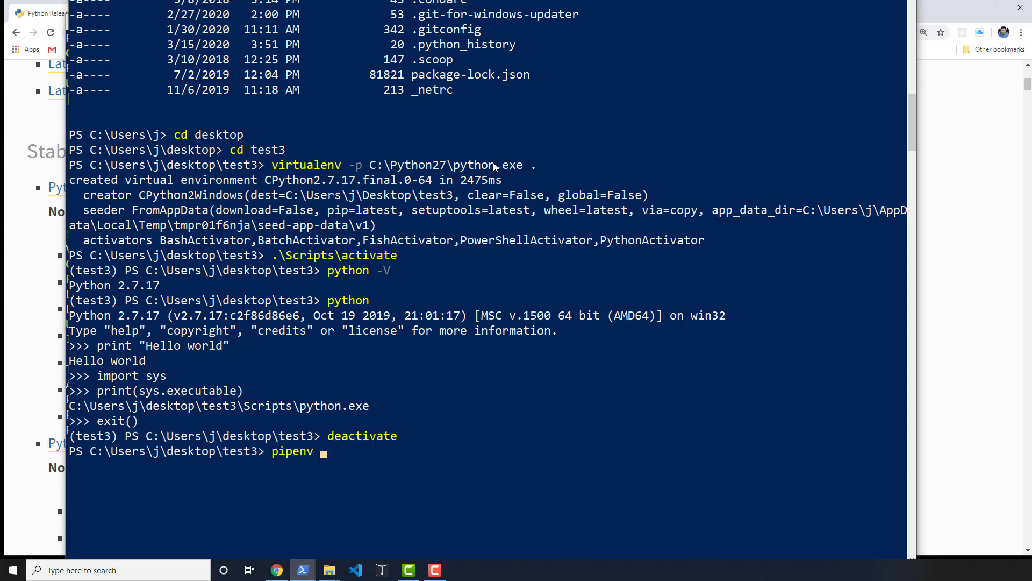
{"action": "type", "text": "nstall"}
{"action": "key", "text": "BackSpace"}
{"action": "key", "text": "BackSpace"}
{"action": "key", "text": "BackSpace"}
{"action": "key", "text": "BackSpace"}
{"action": "key", "text": "BackSpace"}
{"action": "key", "text": "BackSpace"}
{"action": "type", "text": "install --python "}
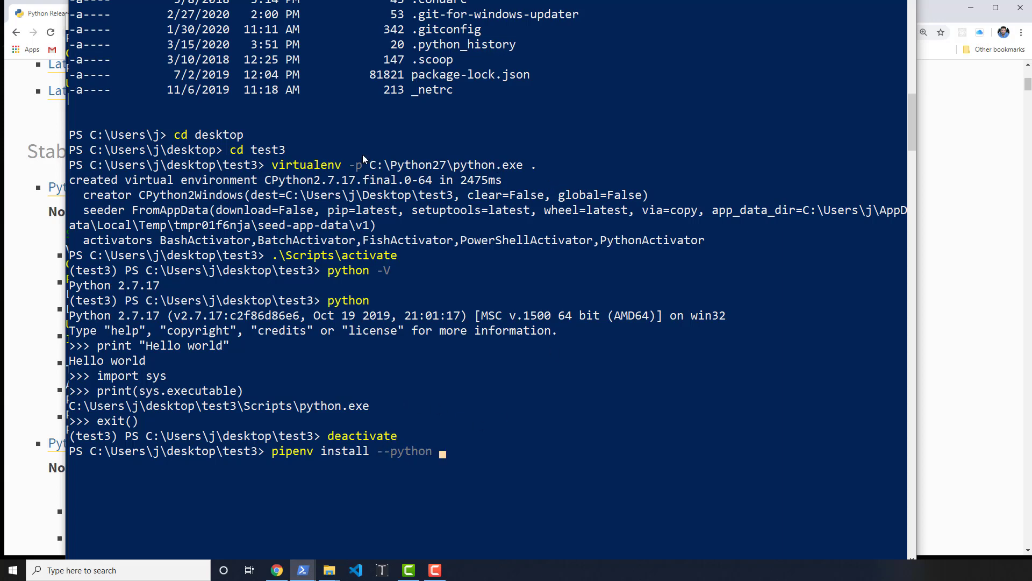
{"action": "type", "text": "c:\\Python27\\python"}
{"action": "type", "text": ".exe"}
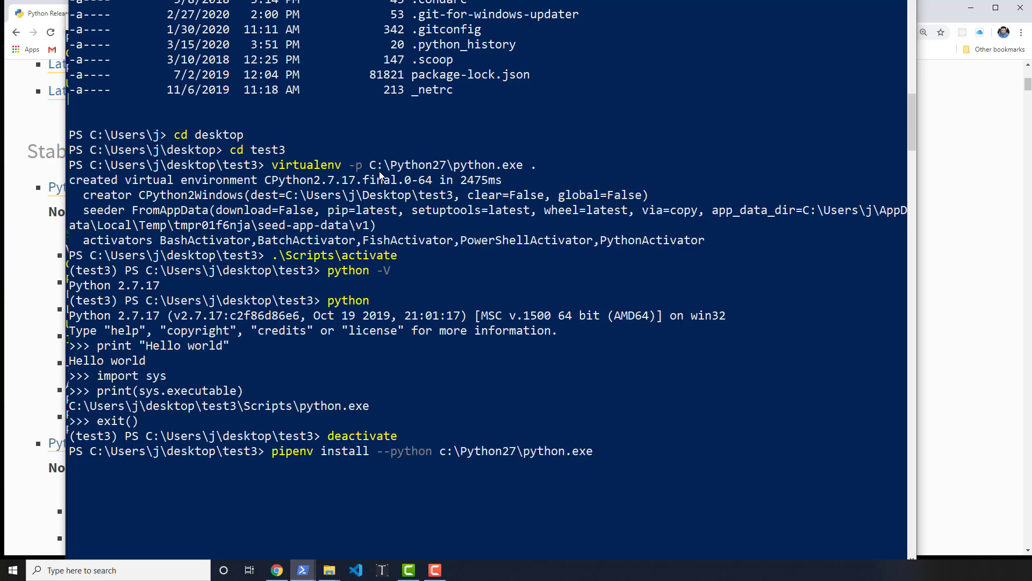
{"action": "key", "text": "Return"}
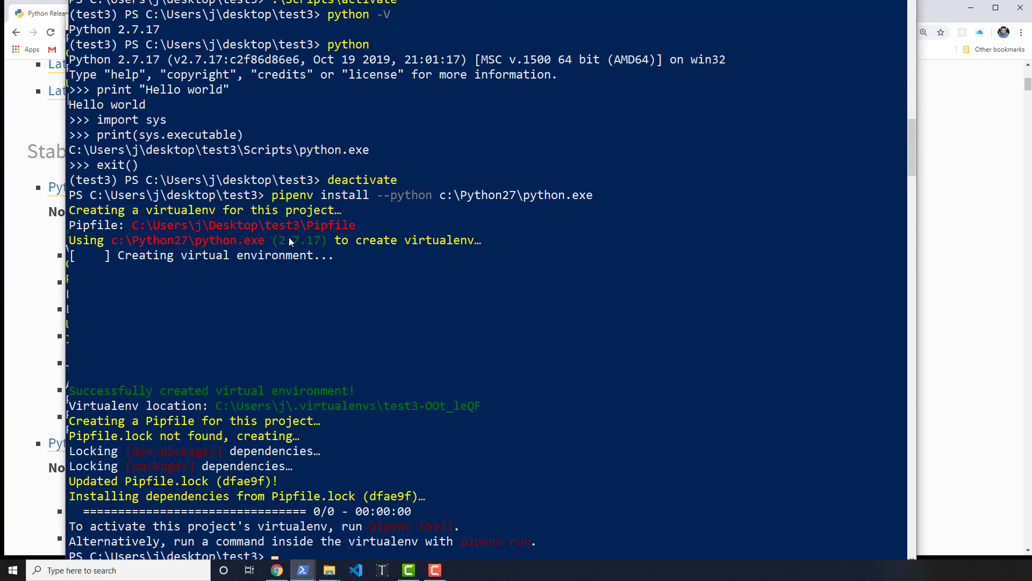
Launch a subshell in the new virtual environment with pipenv shell
{"action": "scroll", "coordinate": [376, 272], "scroll_direction": "down", "scroll_amount": 2}
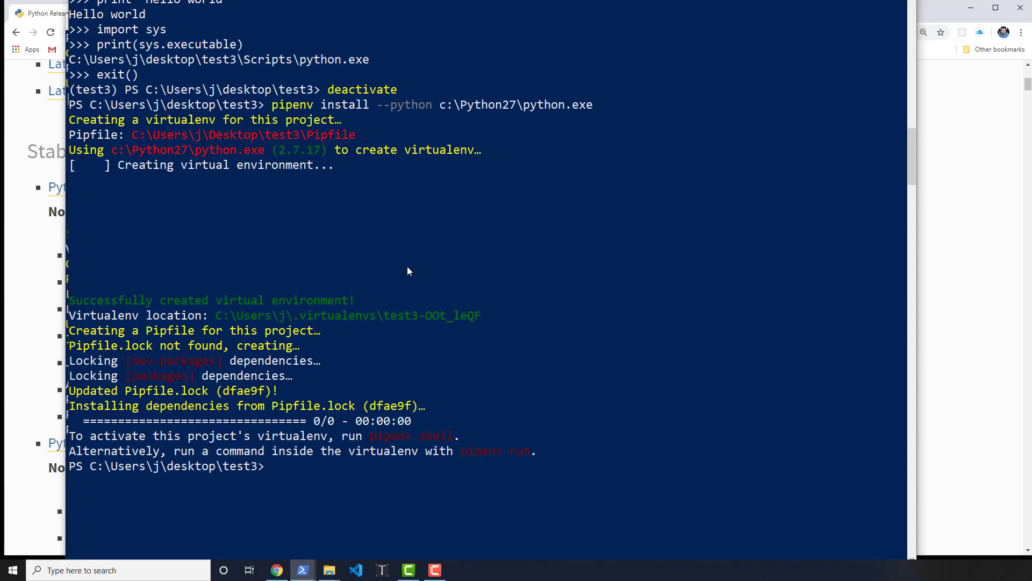
{"action": "type", "text": "pipre"}
{"action": "key", "text": "BackSpace"}
{"action": "key", "text": "BackSpace"}
{"action": "type", "text": "env run"}
{"action": "type", "text": " p"}
{"action": "key", "text": "BackSpace"}
{"action": "key", "text": "BackSpace"}
{"action": "key", "text": "BackSpace"}
{"action": "key", "text": "BackSpace"}
{"action": "key", "text": "BackSpace"}
{"action": "type", "text": "shell"}
{"action": "key", "text": "Return"}
Start the Python interpreter inside the pipenv shell to check its version, and exit it
{"action": "type", "text": "pyt"}
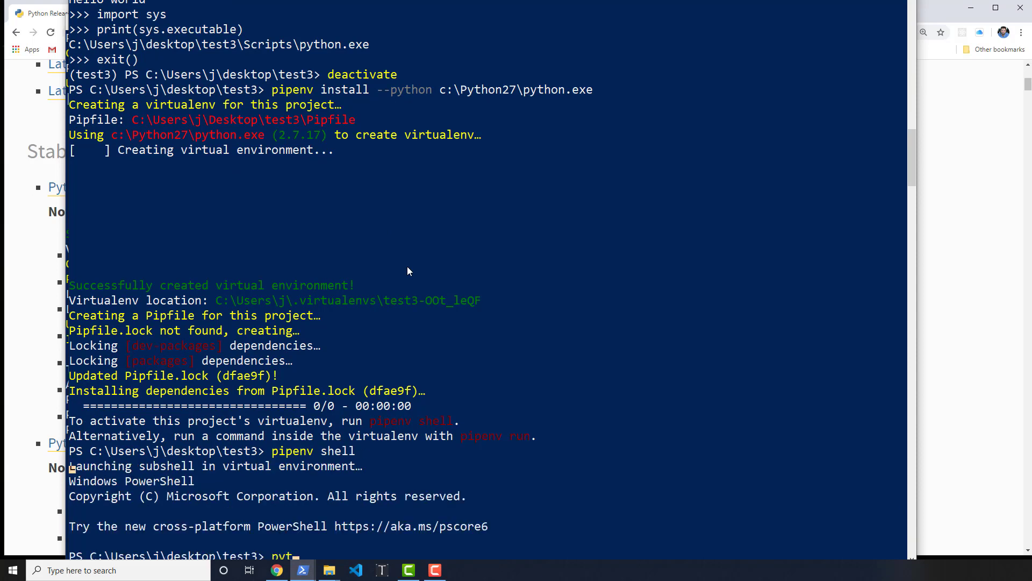
{"action": "type", "text": "hon"}
{"action": "key", "text": "Return"}
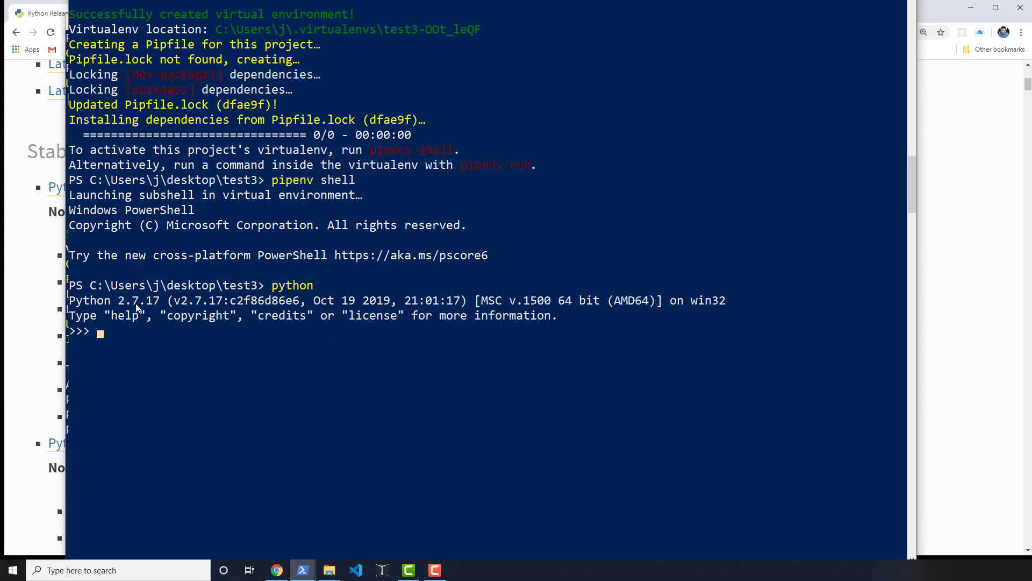
{"action": "type", "text": "exit()"}
{"action": "key", "text": "Return"}
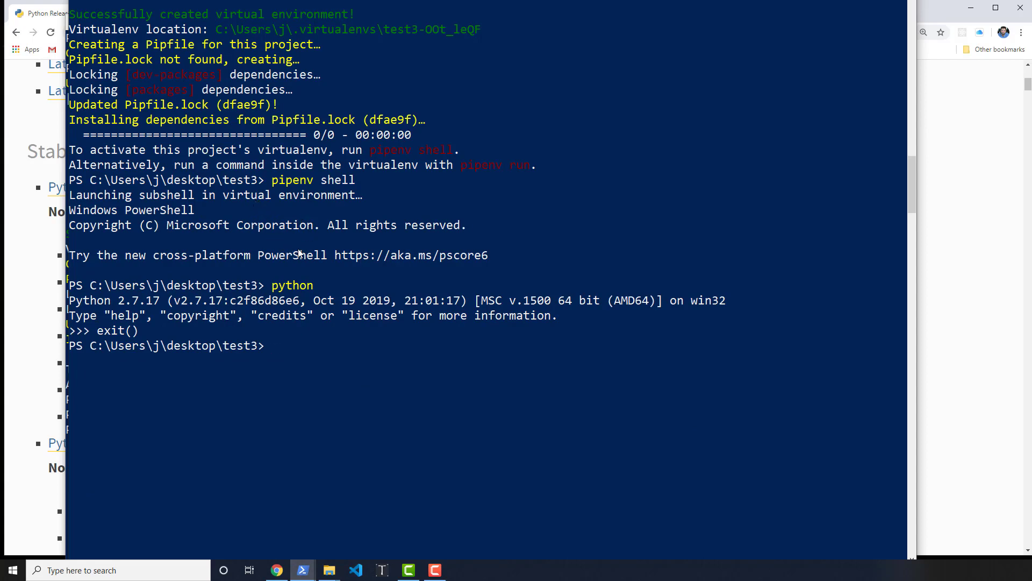
{"action": "scroll", "coordinate": [308, 245], "scroll_direction": "up", "scroll_amount": 2}
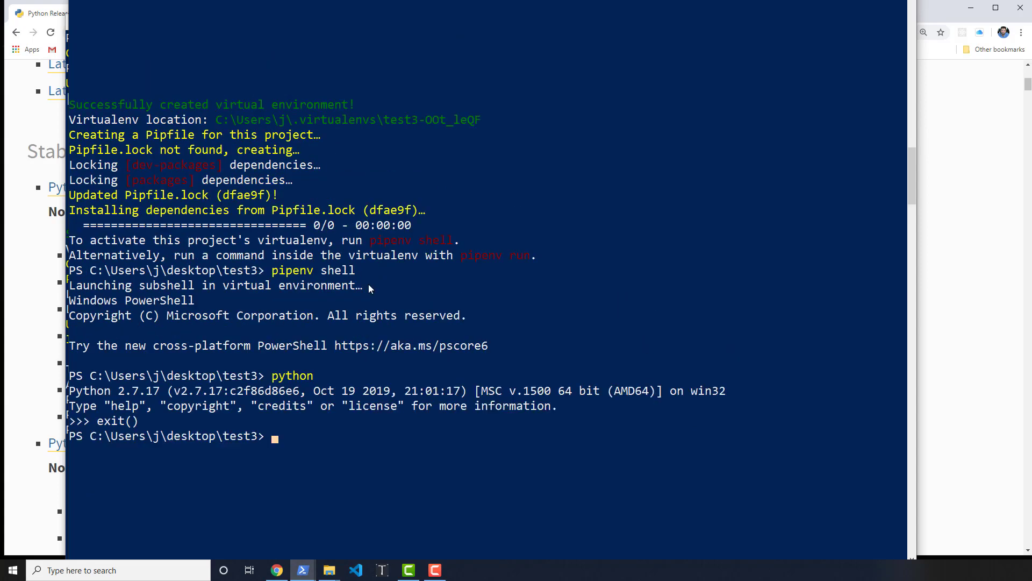
{"action": "scroll", "coordinate": [363, 276], "scroll_direction": "up", "scroll_amount": 3}
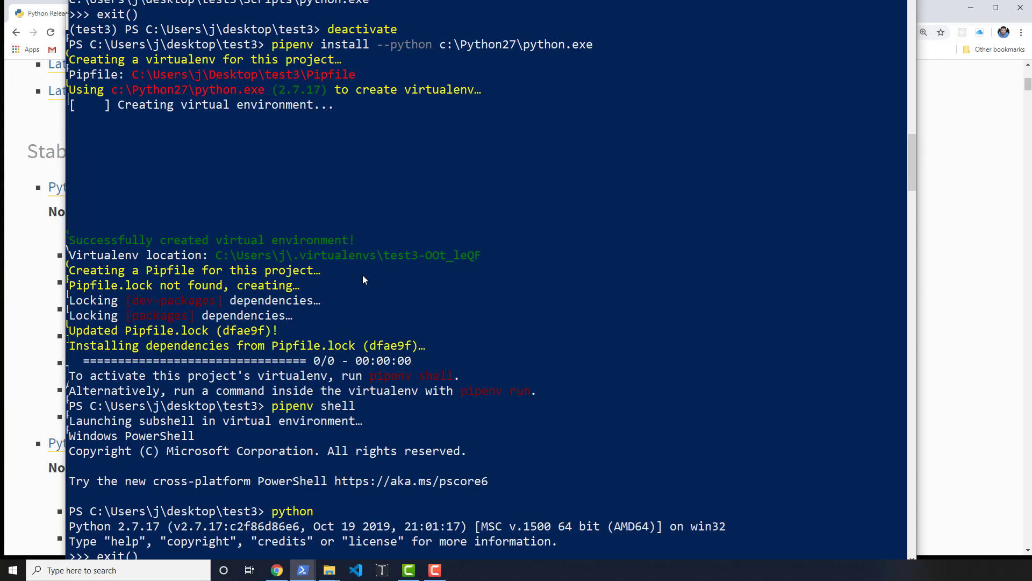
{"action": "scroll", "coordinate": [363, 275], "scroll_direction": "down", "scroll_amount": 3}
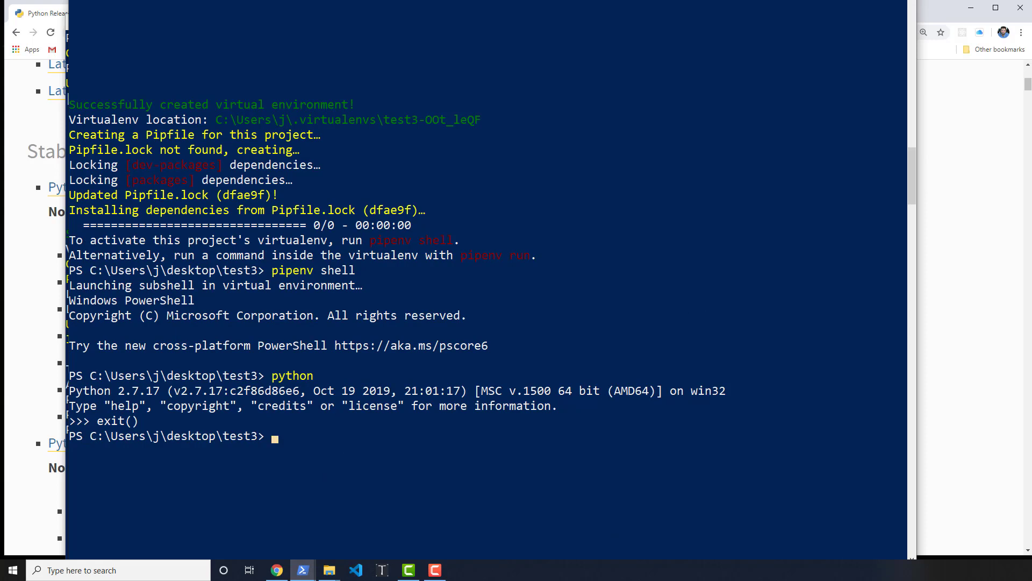
{"action": "left_click", "coordinate": [647, 164]}
{"action": "scroll", "coordinate": [649, 187], "scroll_direction": "down", "scroll_amount": 2}
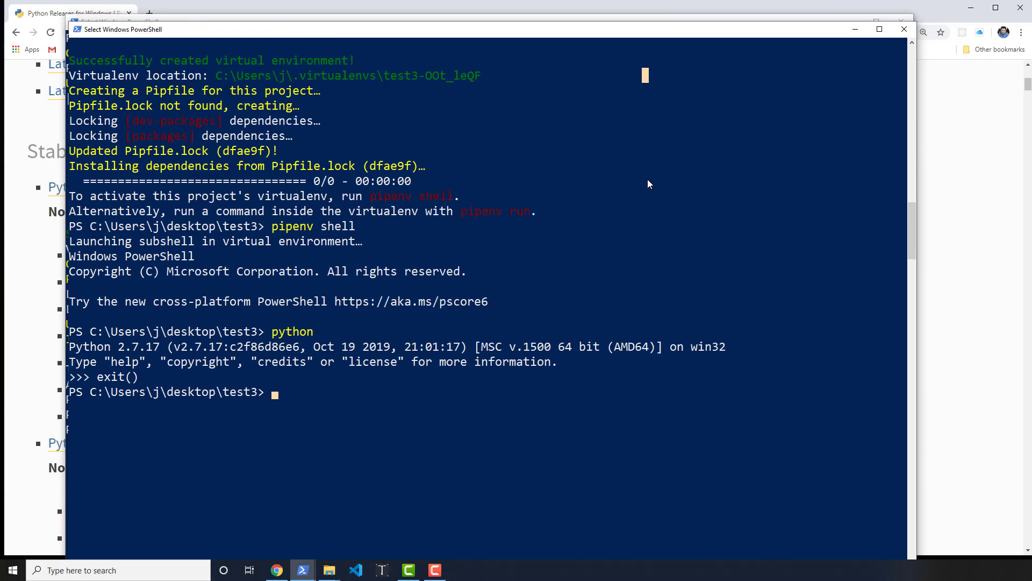
{"action": "left_click", "coordinate": [561, 286]}
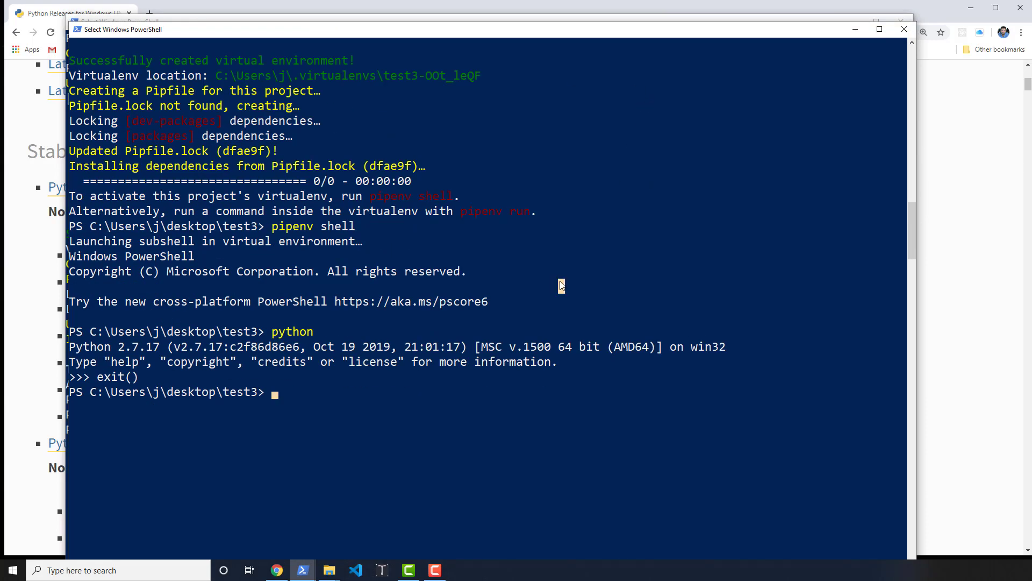